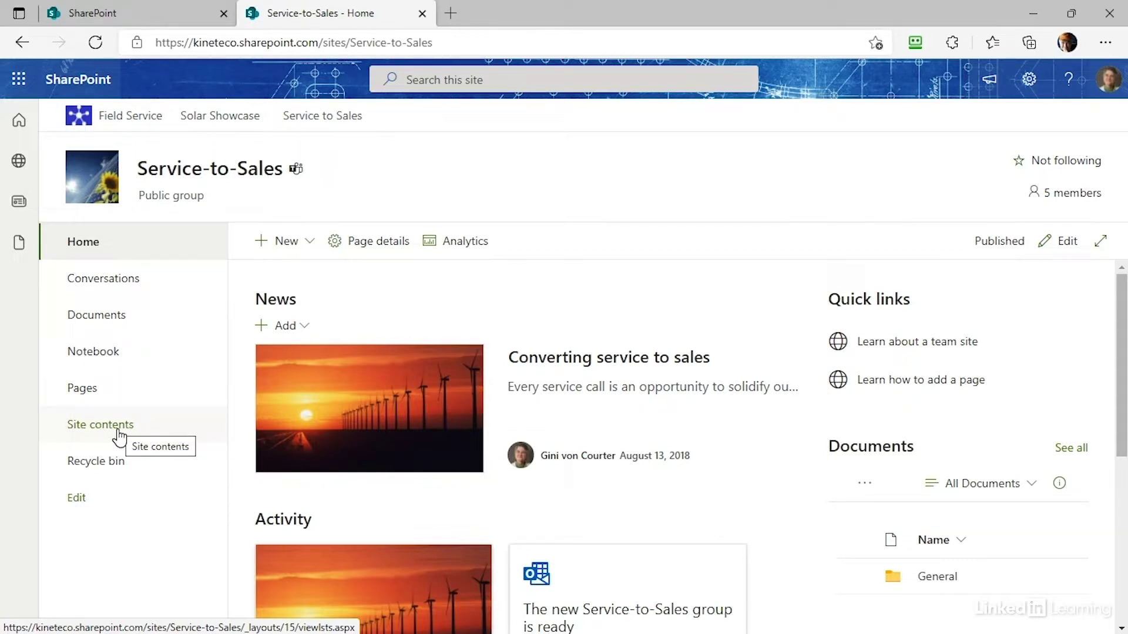
Step: View the Service-to-Sales site contents, return to the site's home page, and reopen the site contents through the site settings
click(118, 432)
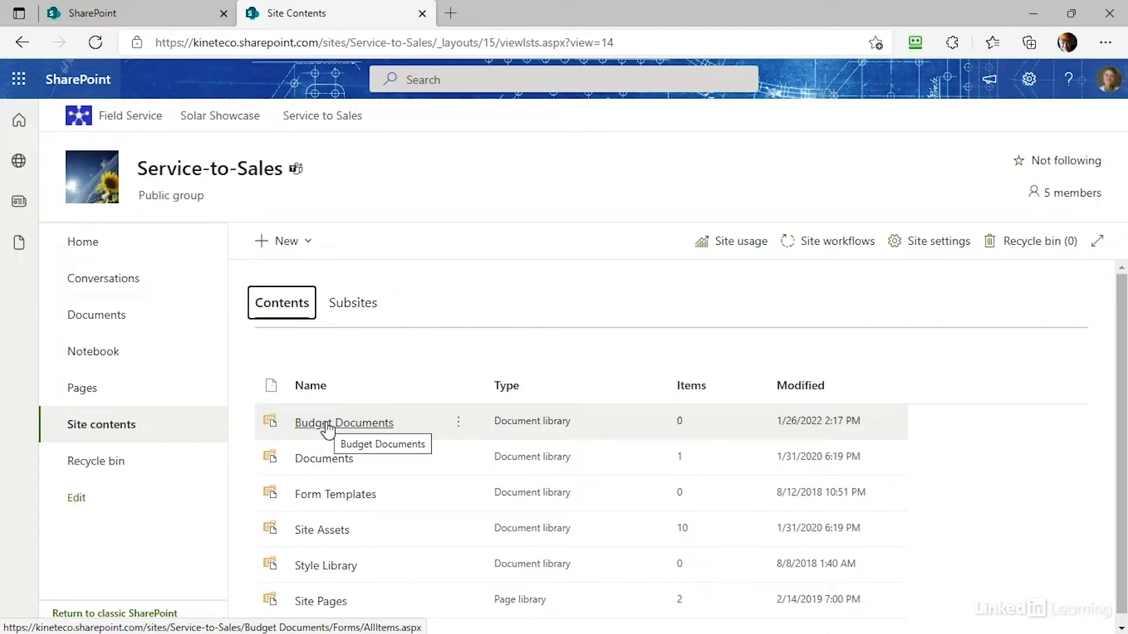
click(73, 238)
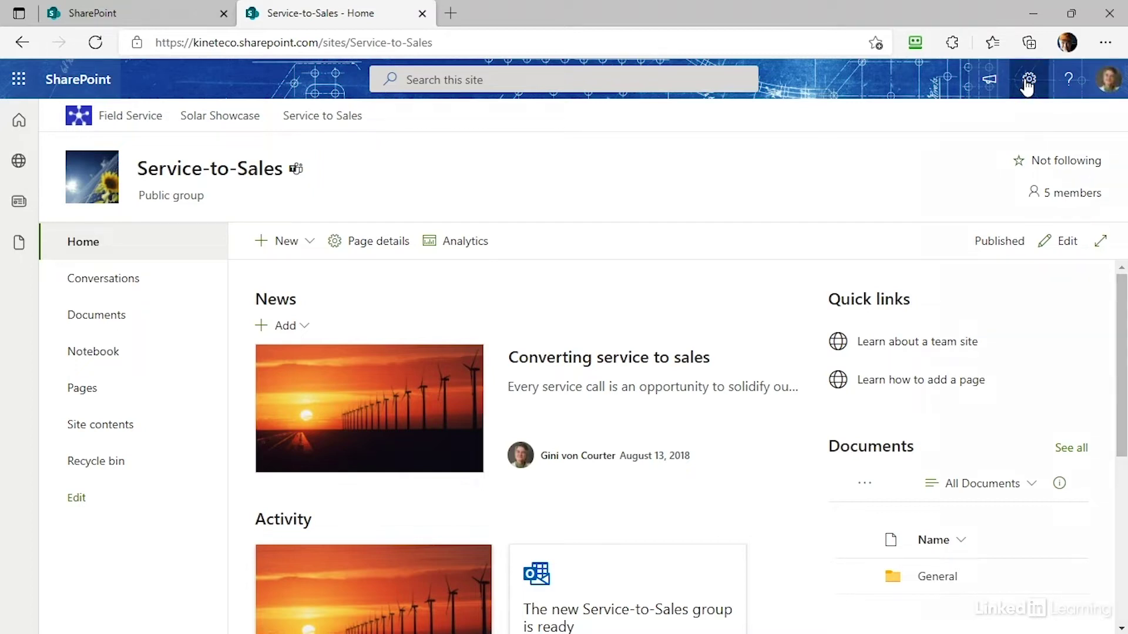
click(1028, 81)
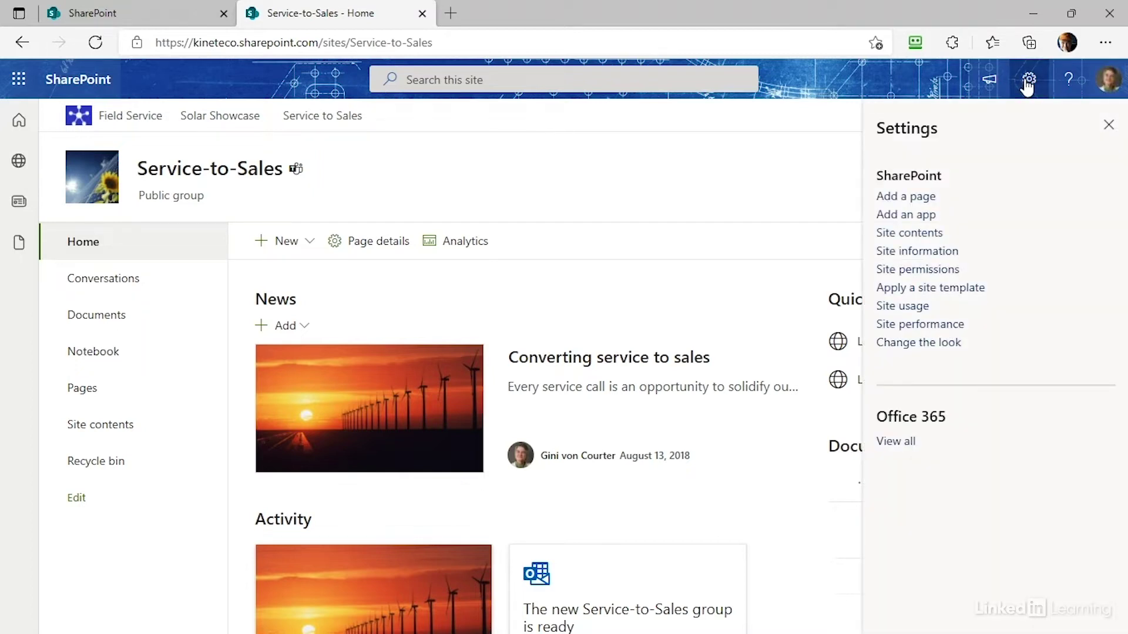
click(919, 236)
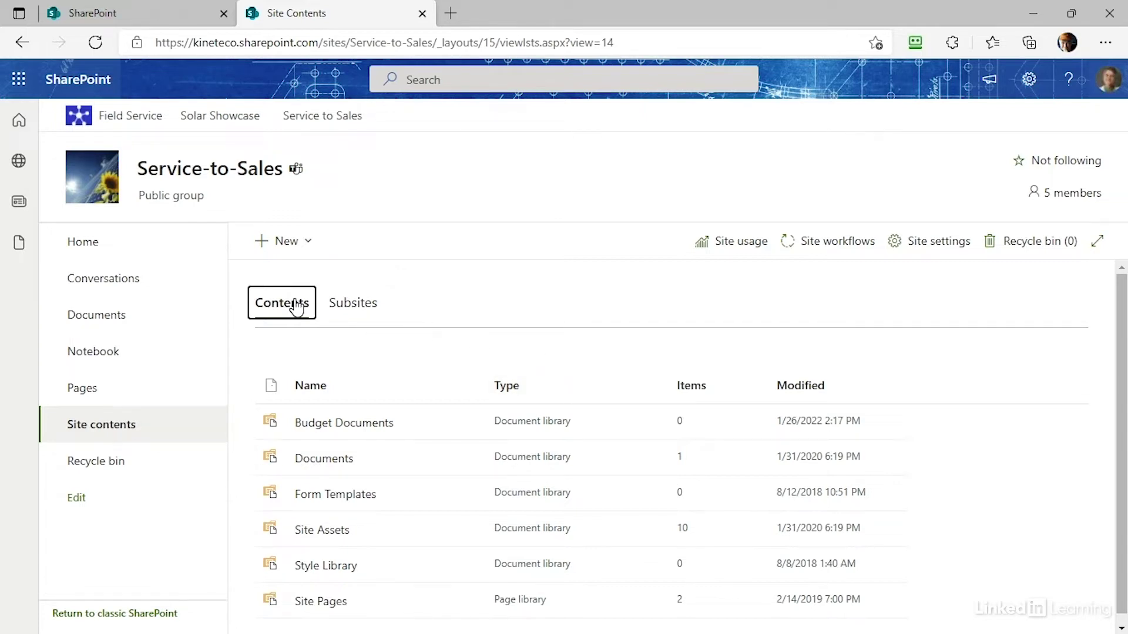
Step: Compare the Subsites and Contents views of the Service-to-Sales site contents, finishing on Contents
click(349, 307)
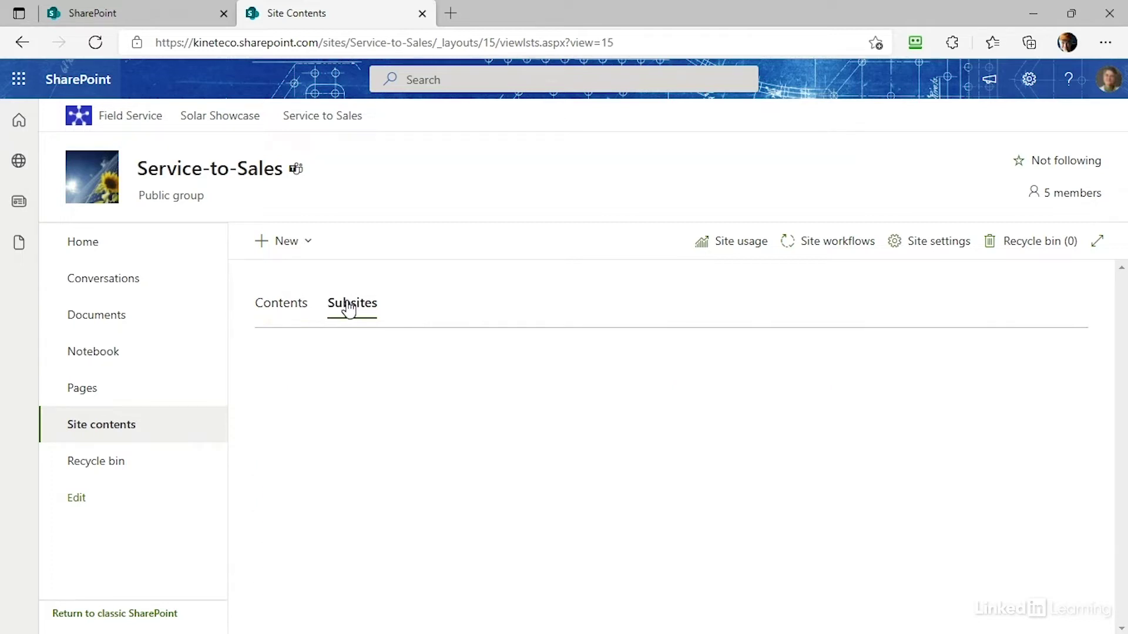
click(292, 306)
click(358, 307)
click(294, 308)
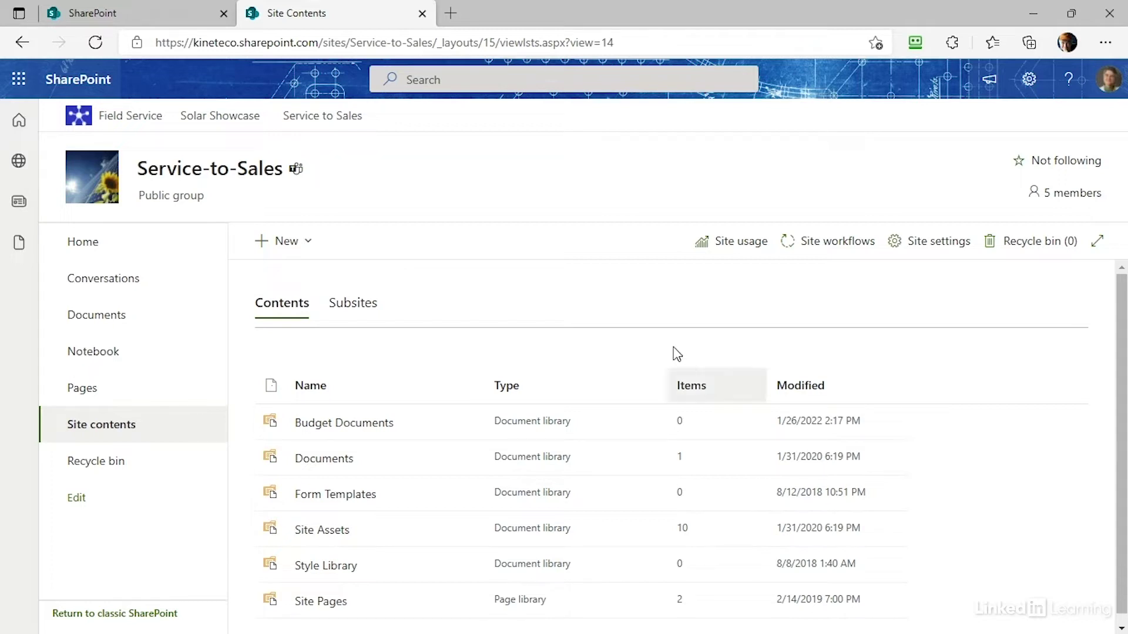
click(365, 316)
click(280, 315)
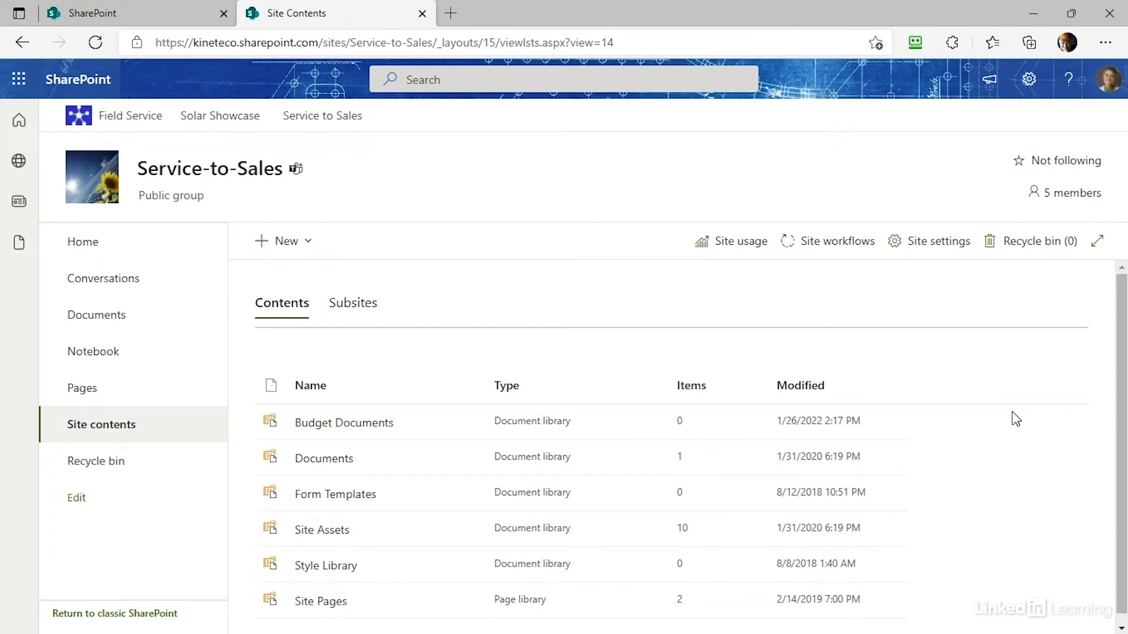
Step: View the Service-to-Sales site's recycle bin and return to the site contents
click(115, 466)
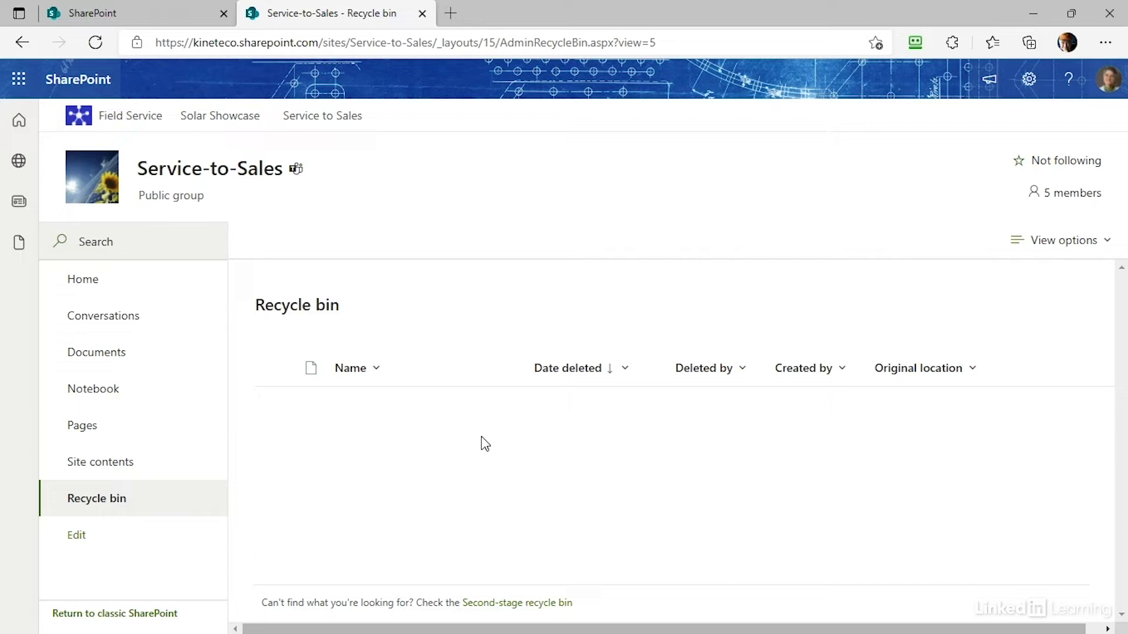
click(85, 464)
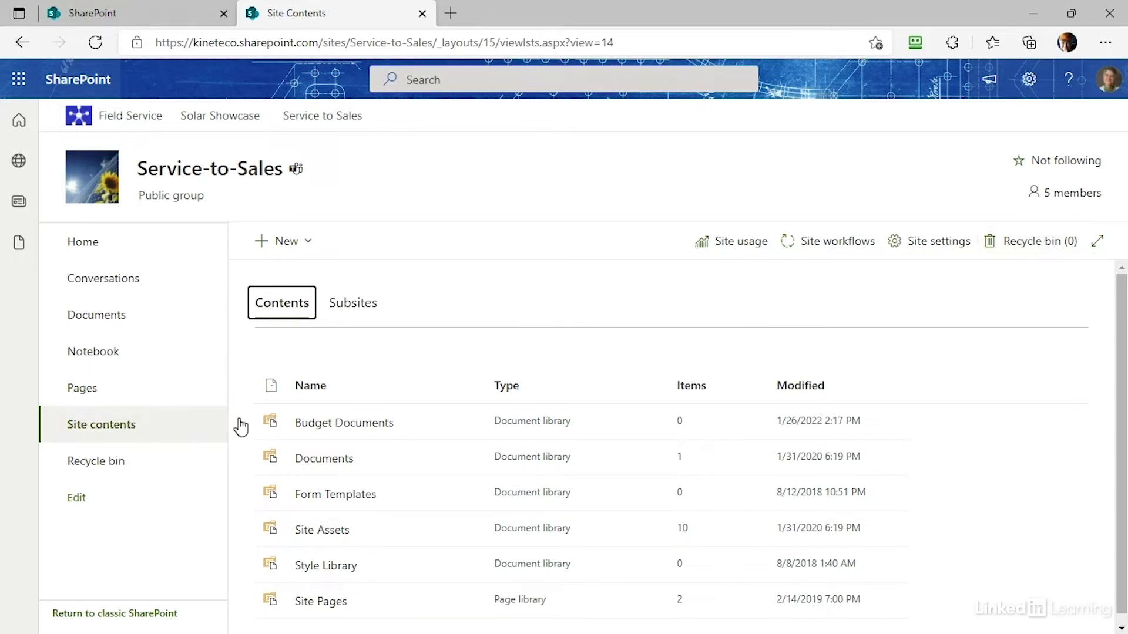
scroll(676, 464, down, 1)
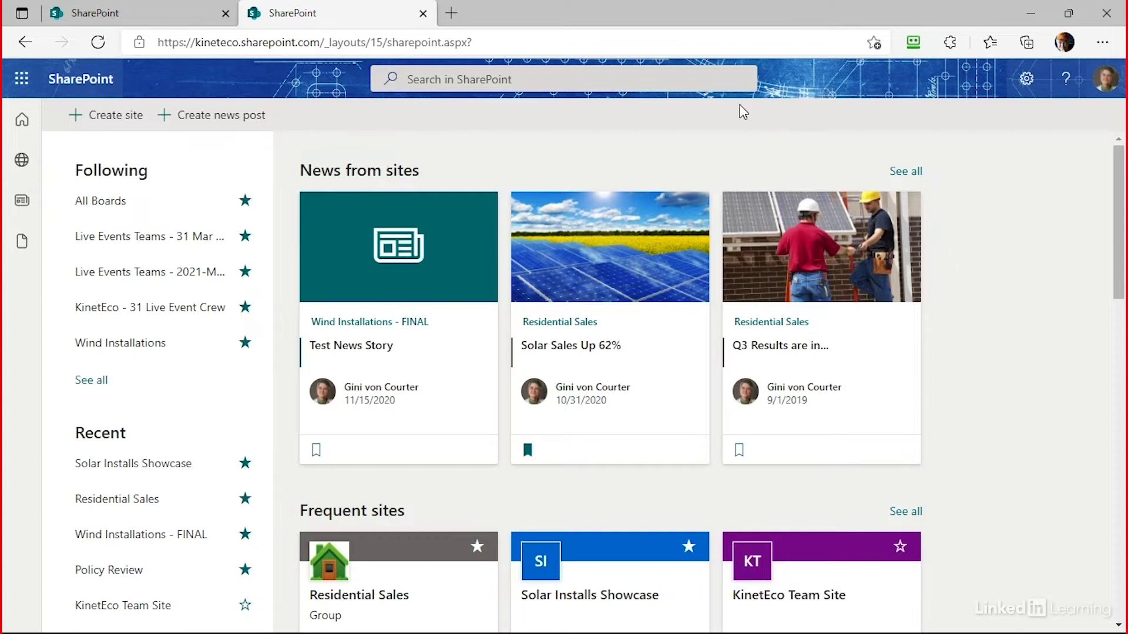
Step: Show the search suggestions on the SharePoint start page, and also on the home page of the recent site Residential Sales
click(573, 81)
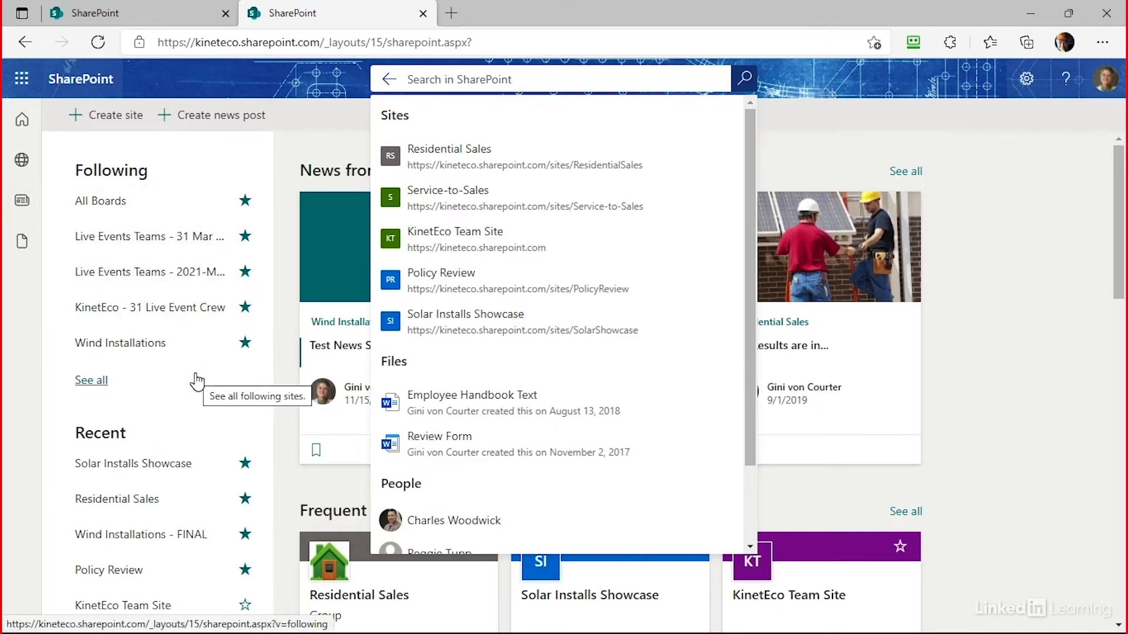
scroll(196, 378, down, 2)
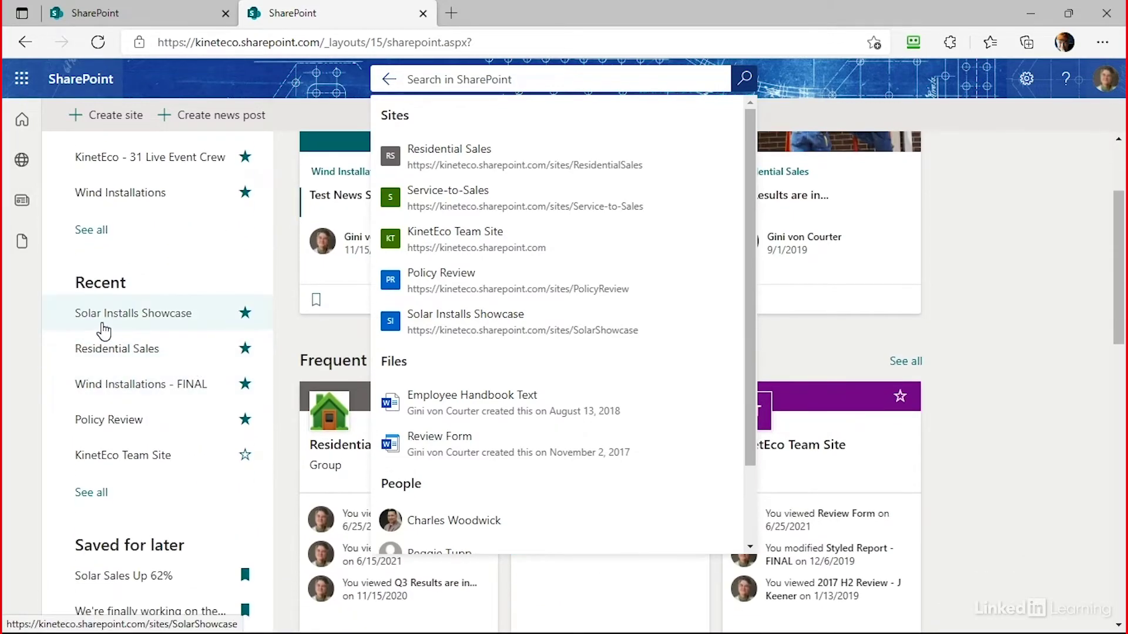
click(101, 351)
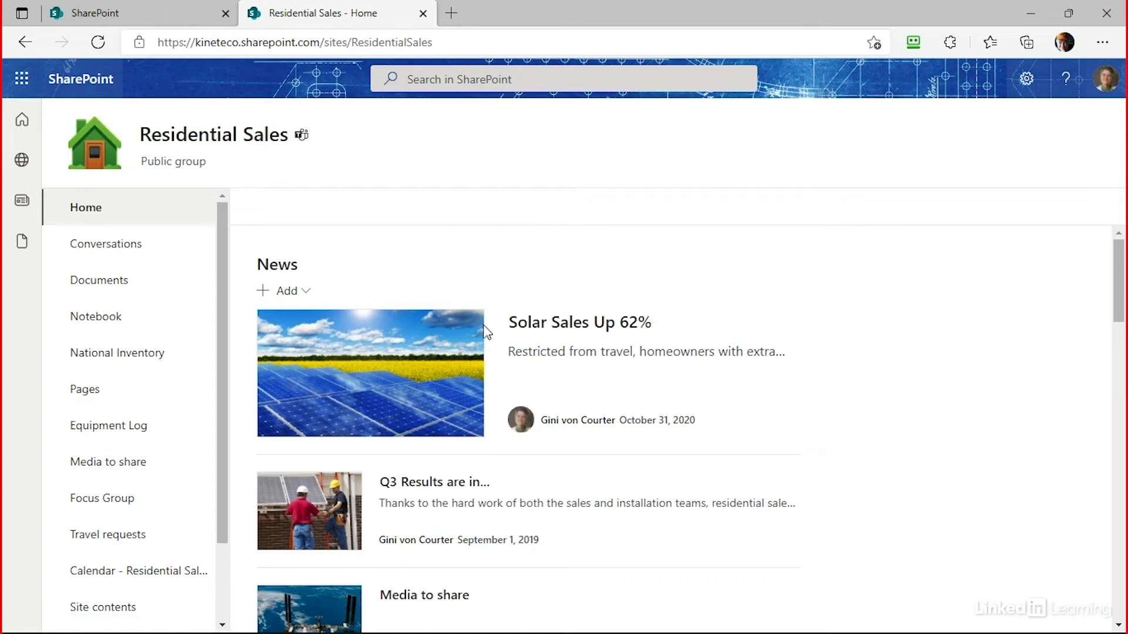
click(504, 79)
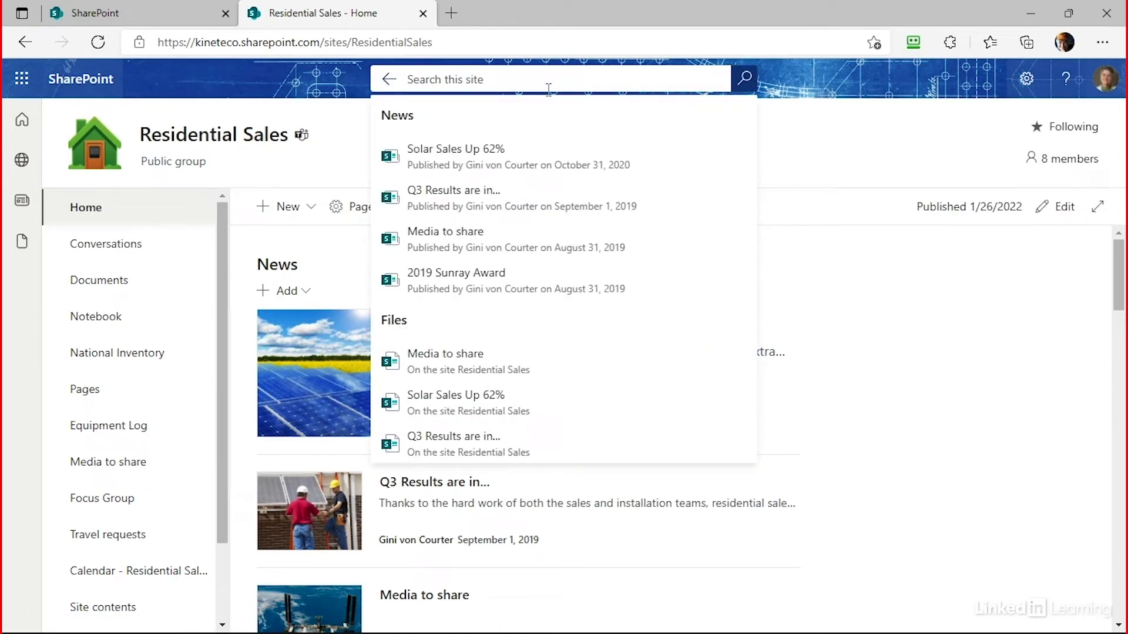
Step: Show the search suggestions for the Residential Sales Documents library and return to the SharePoint start page
click(111, 283)
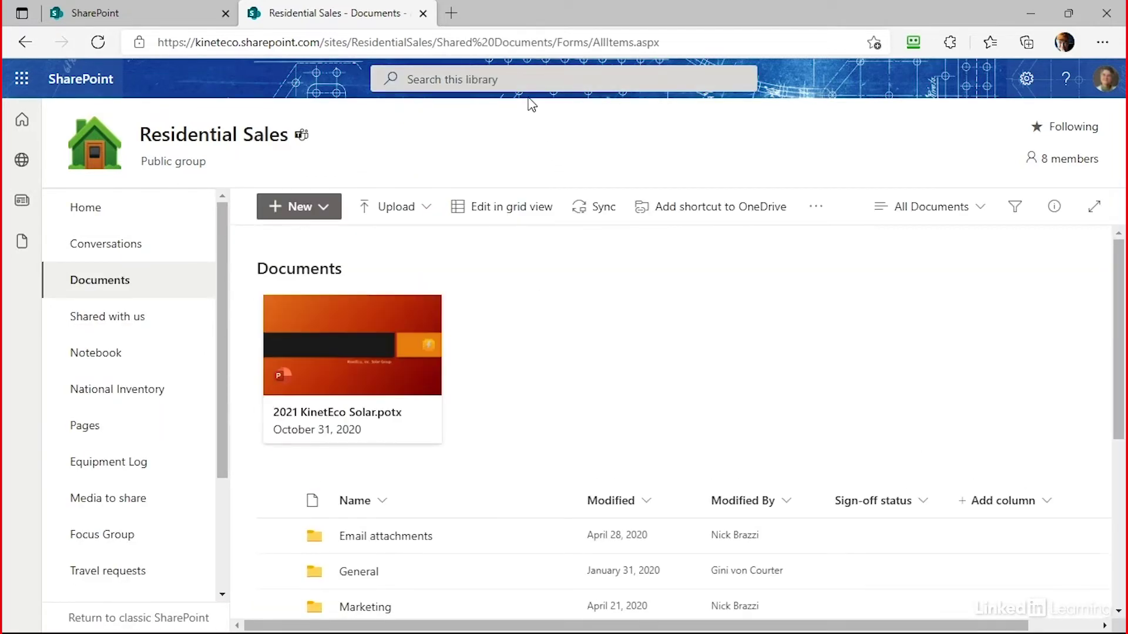
click(527, 80)
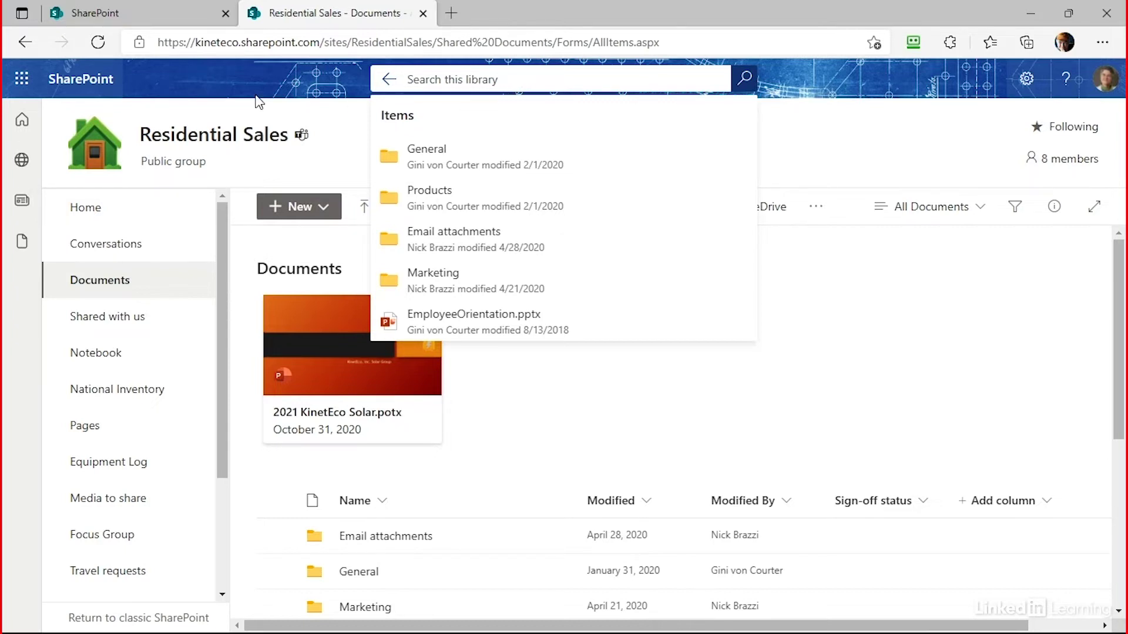
click(106, 92)
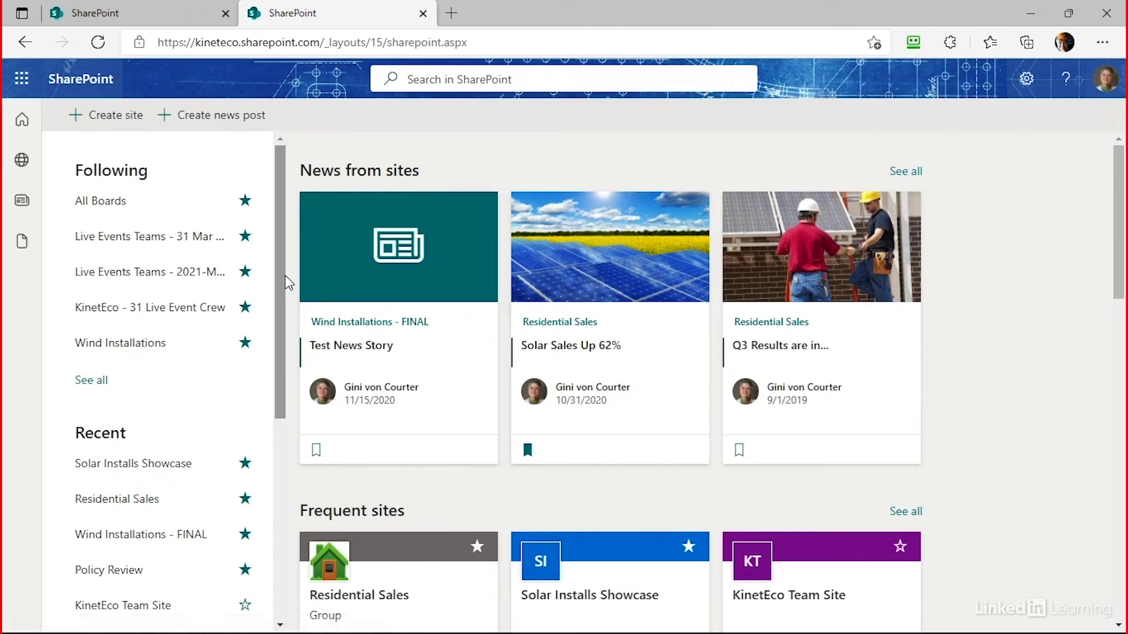
Step: Open the Documents library of the recent site Policy Review and show its search suggestions
scroll(754, 329, down, 3)
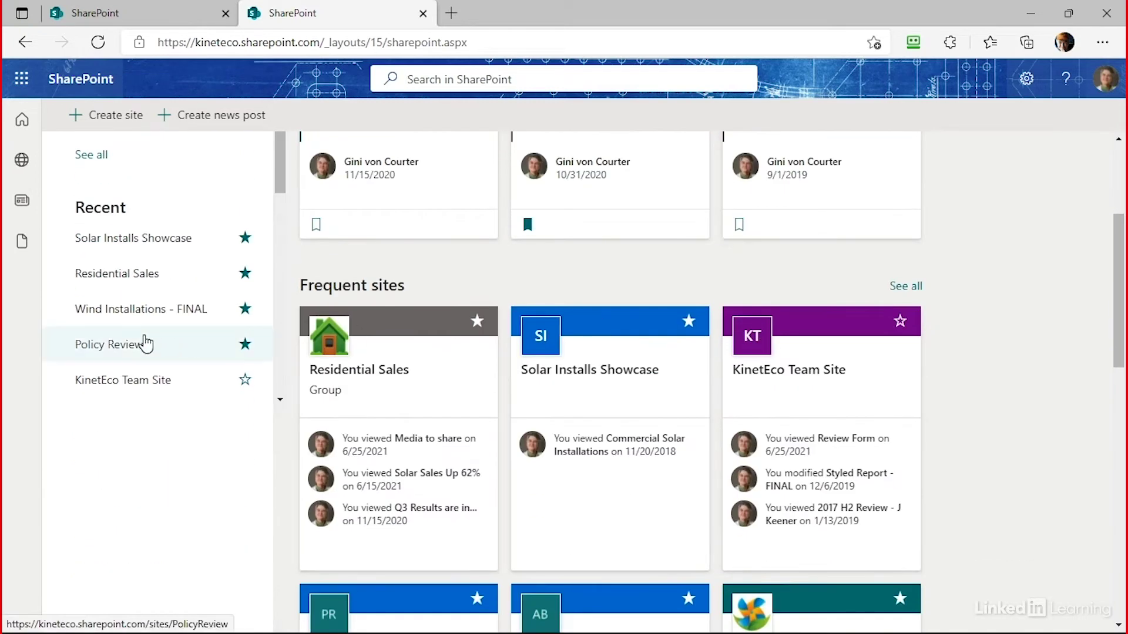
click(126, 346)
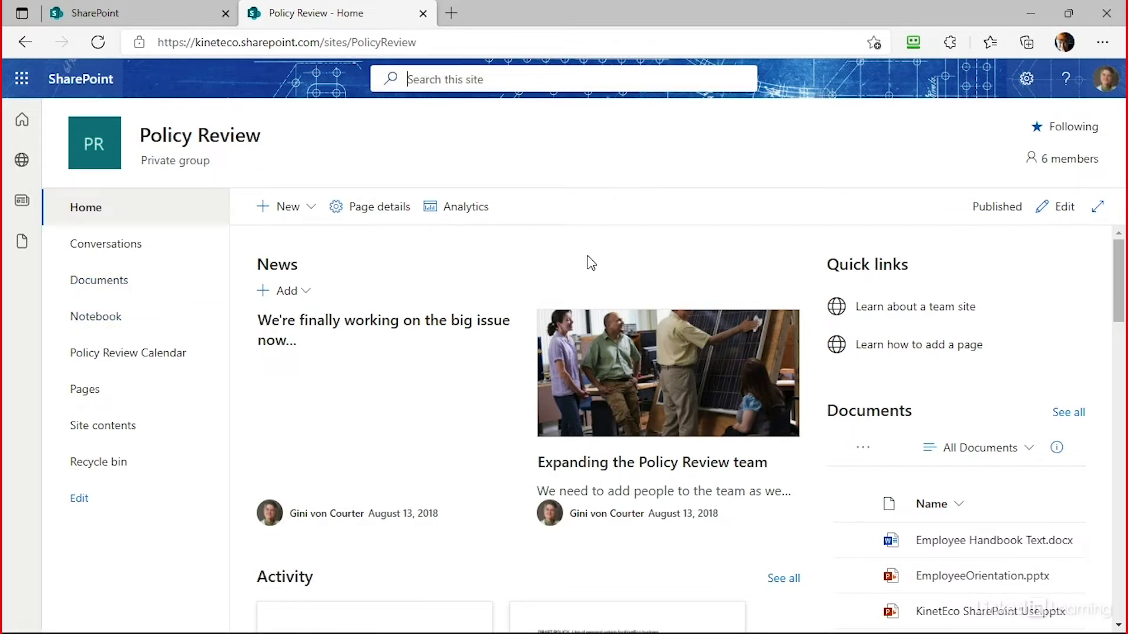
click(89, 285)
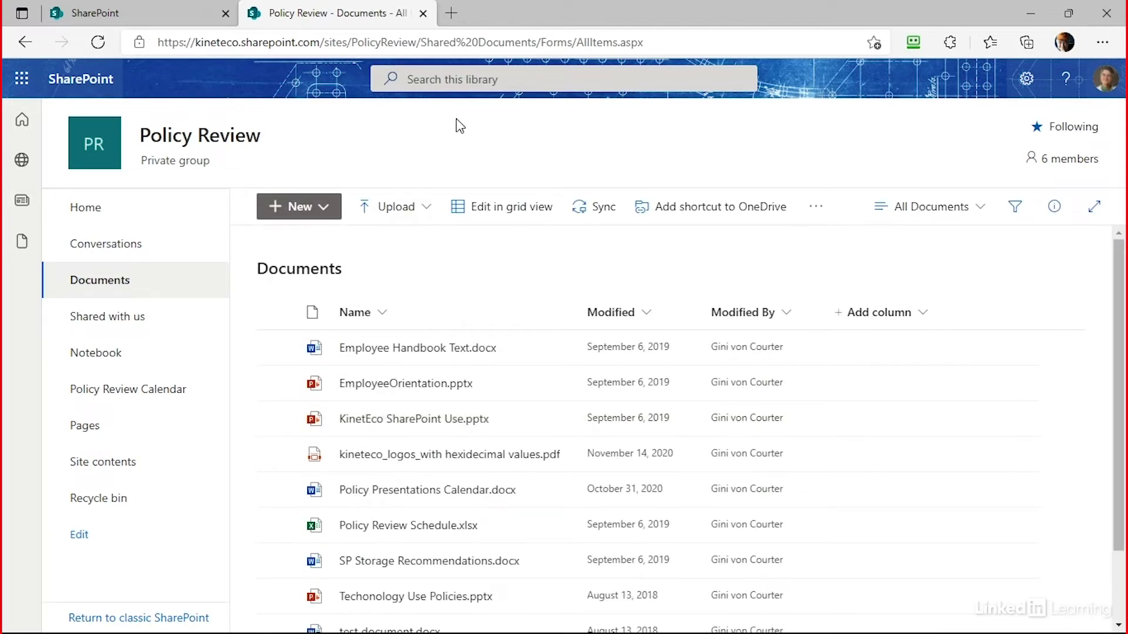
click(457, 77)
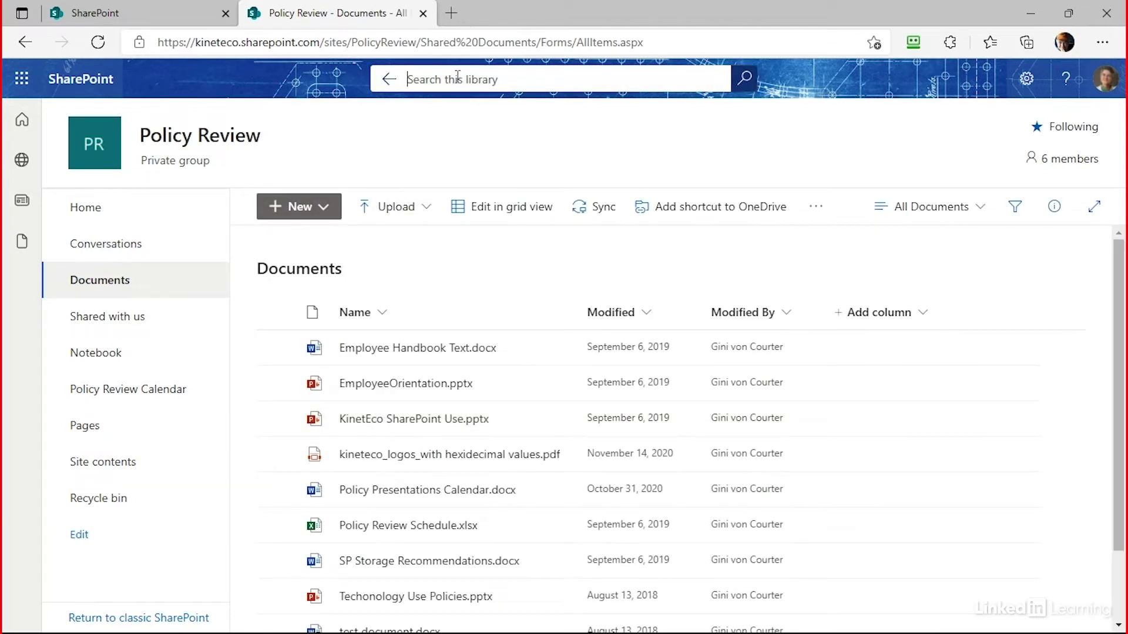
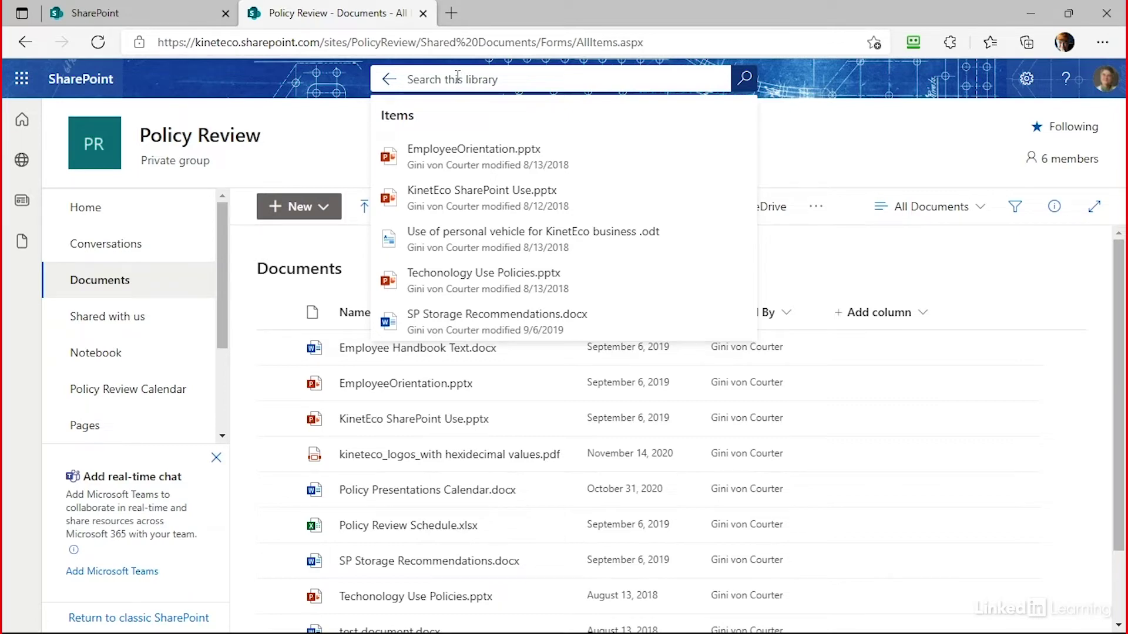
Step: Return to the SharePoint start page and review the suggested sites, files, people and news in the SharePoint-wide search
click(82, 78)
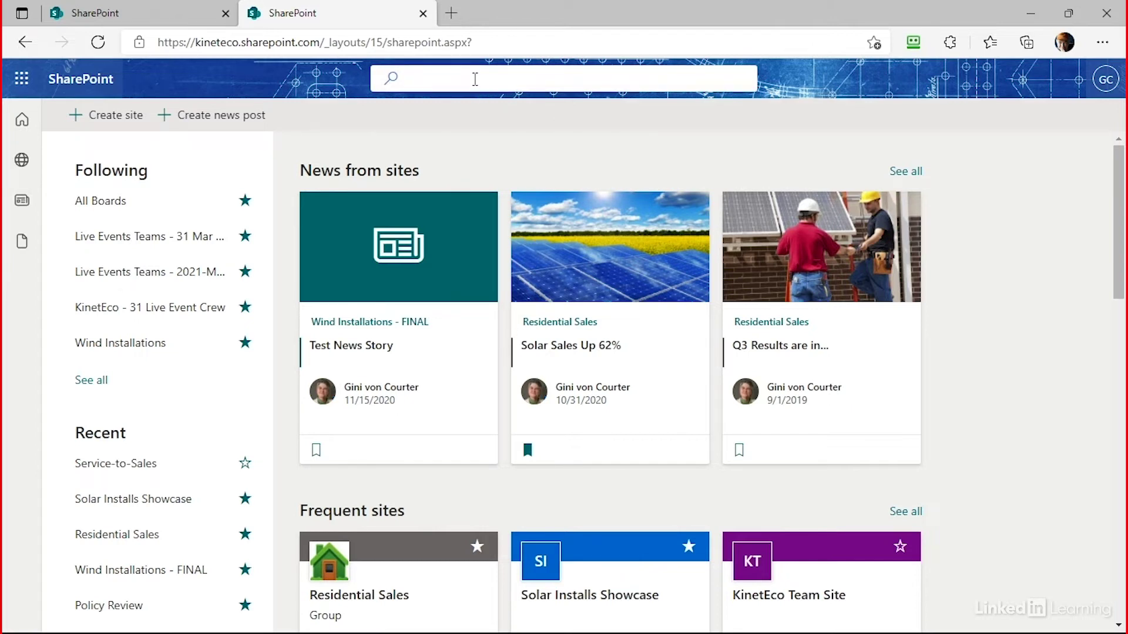
click(475, 78)
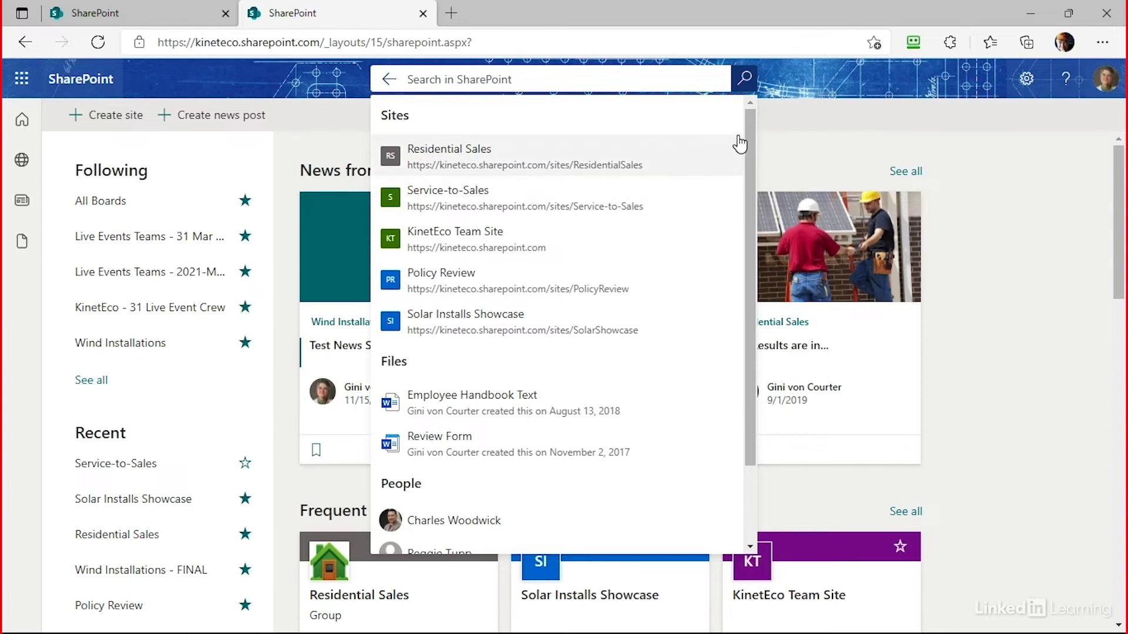
drag(745, 130, 769, 155)
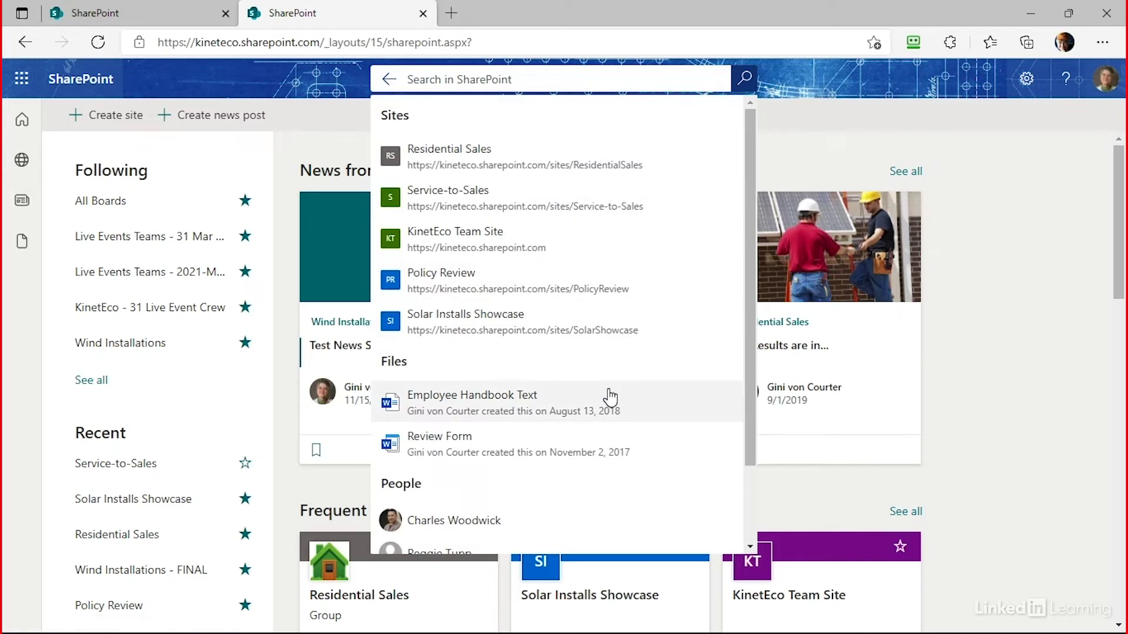
drag(749, 347, 764, 440)
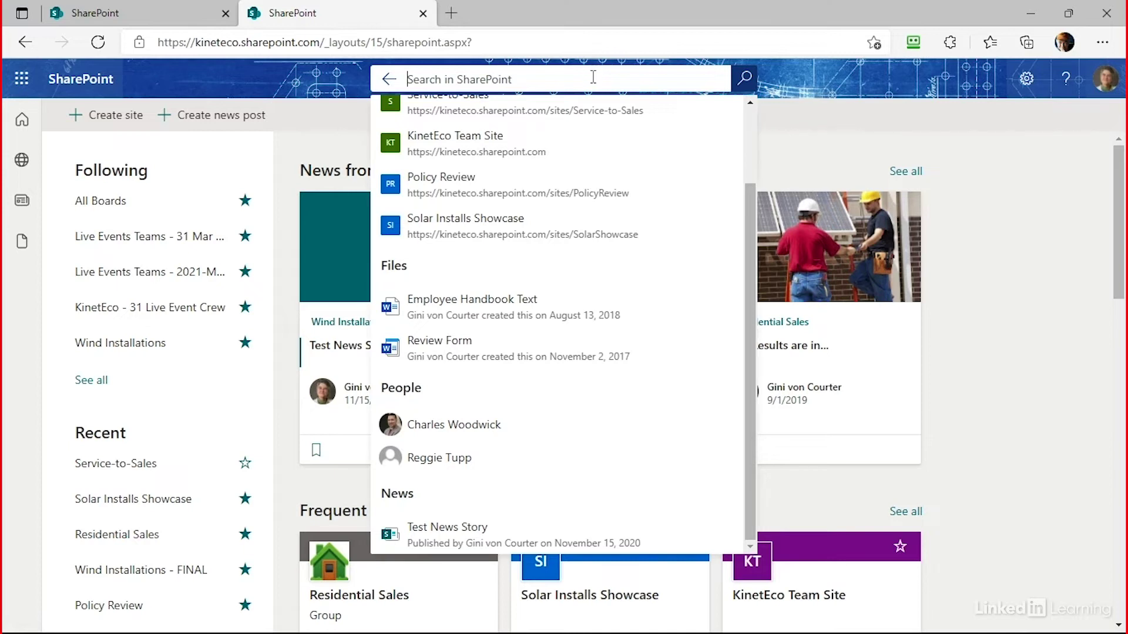
drag(750, 194, 763, 112)
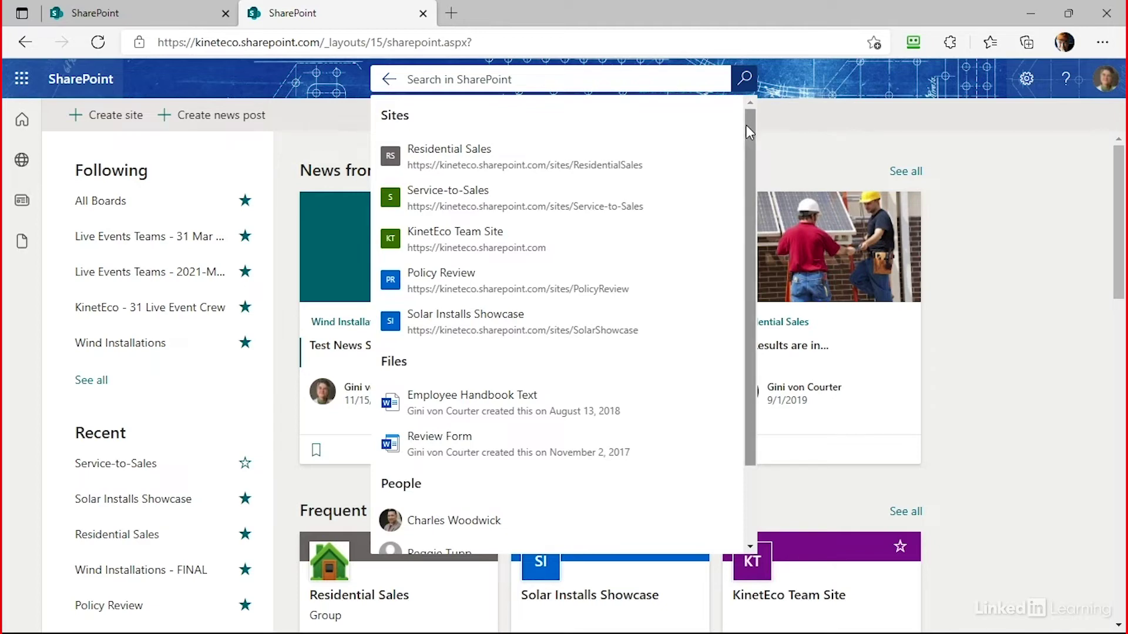
Step: Search SharePoint for an employee by surname and open the matching person's results
text(M)
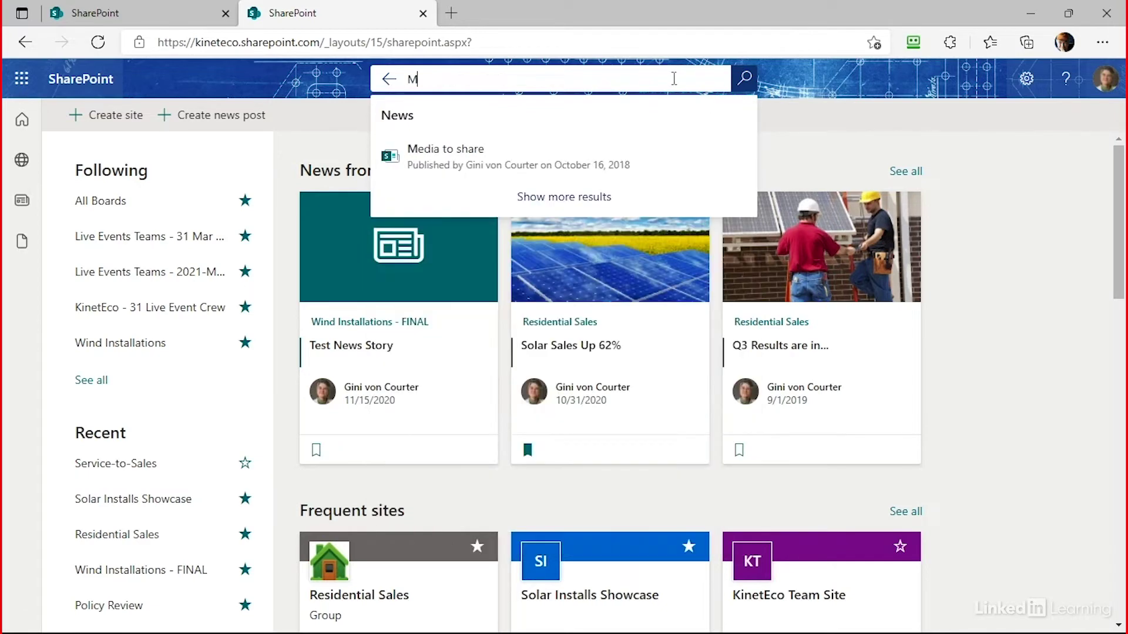
text(olina)
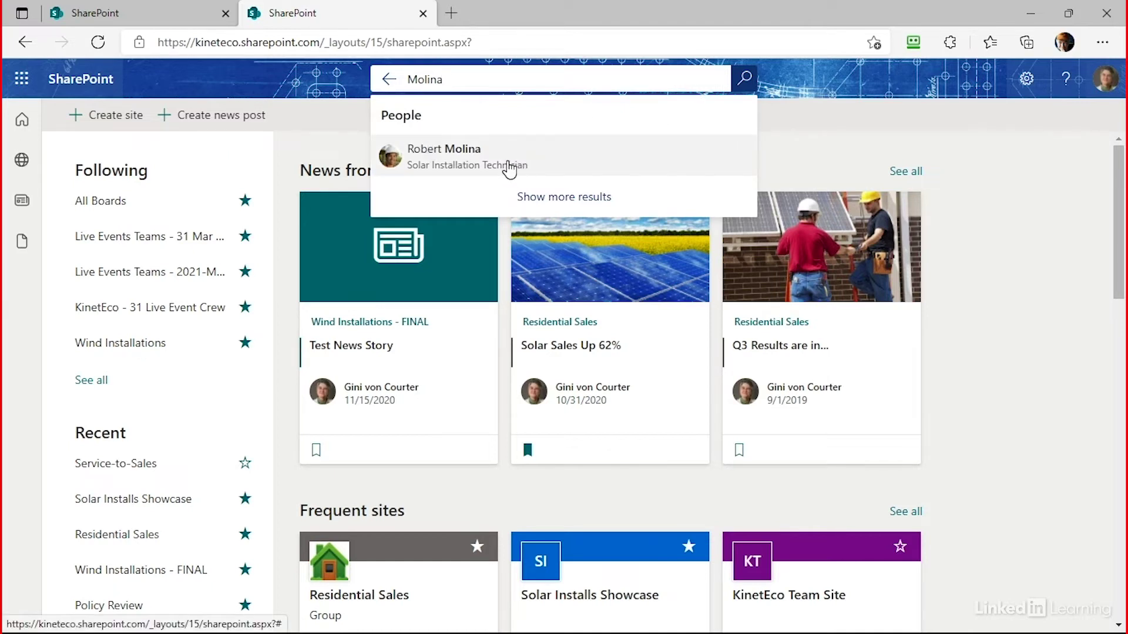
click(440, 152)
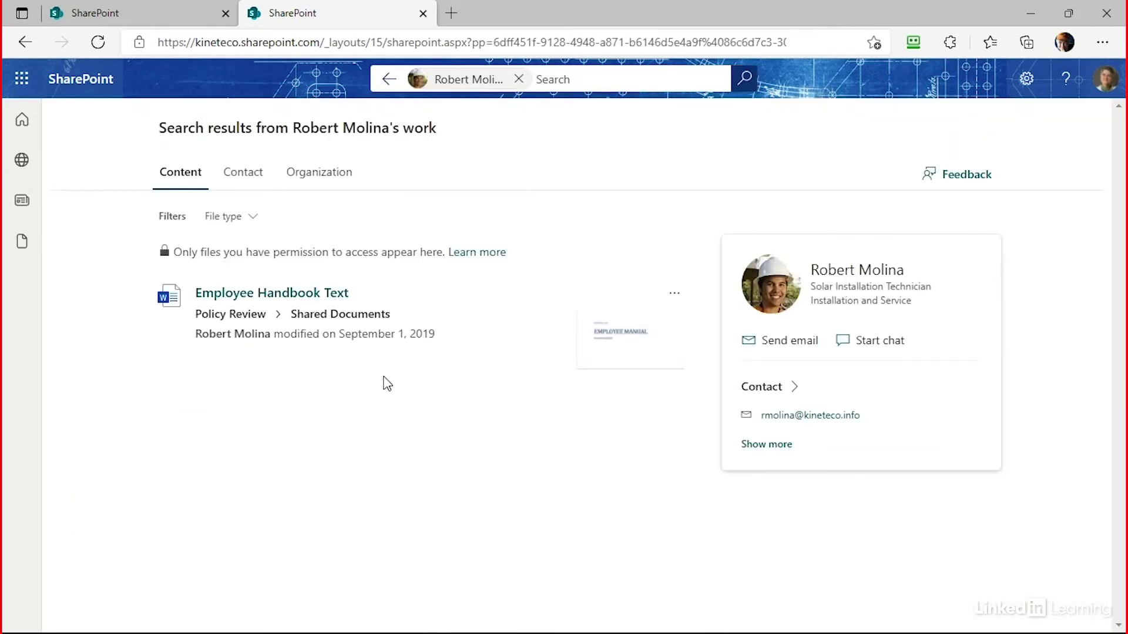
Step: Review the employee's contact, organization and content results, and remove the person from the search
click(255, 190)
click(341, 182)
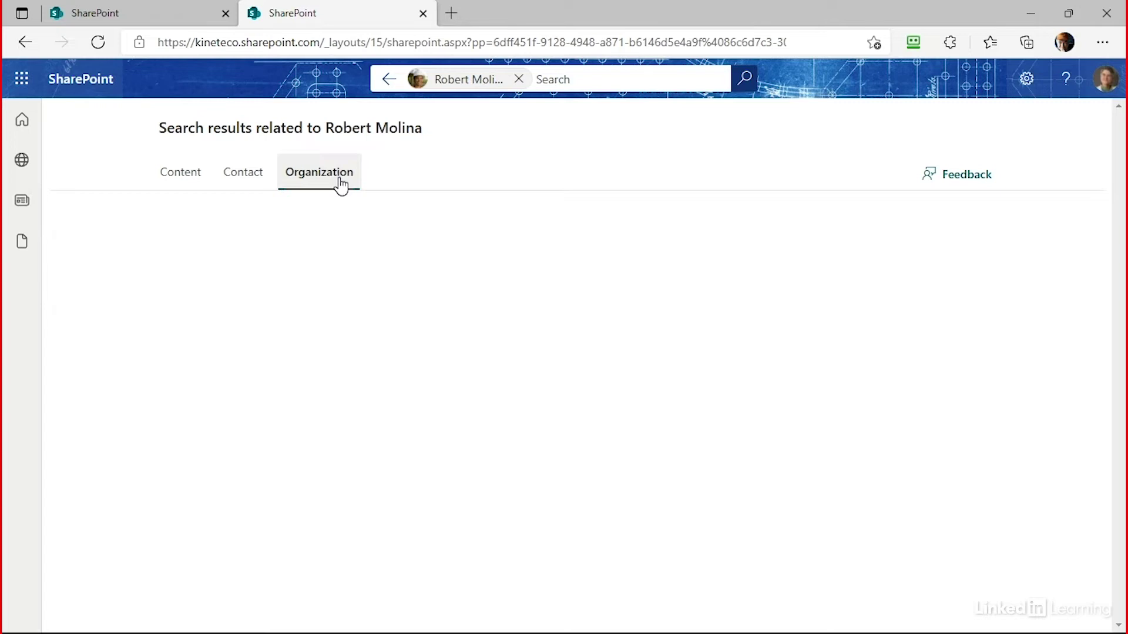
click(159, 175)
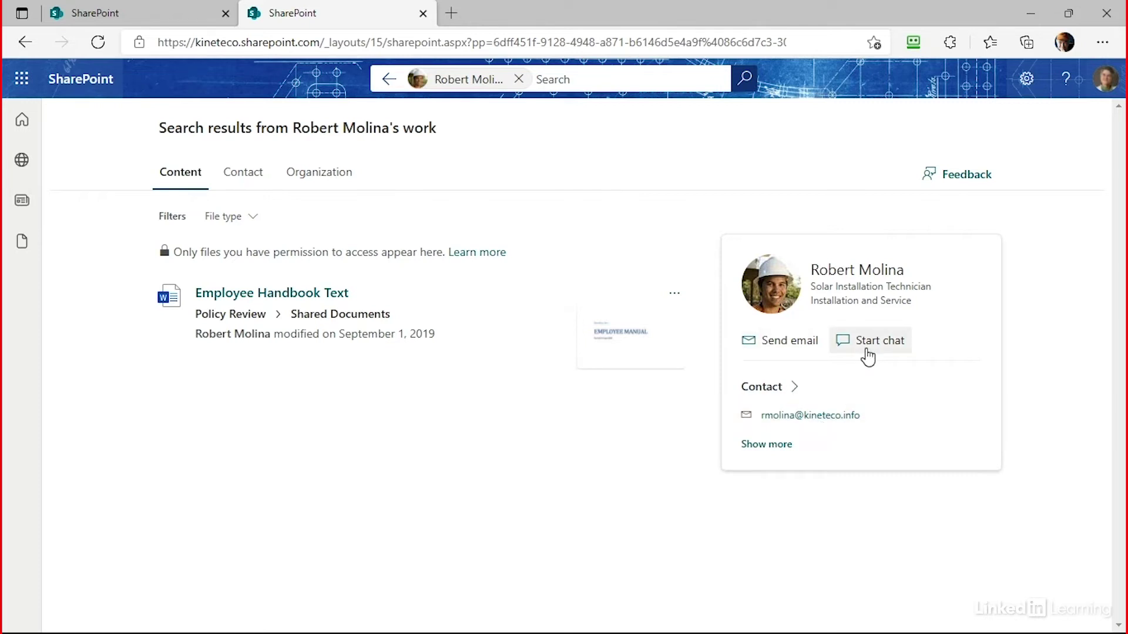
click(22, 48)
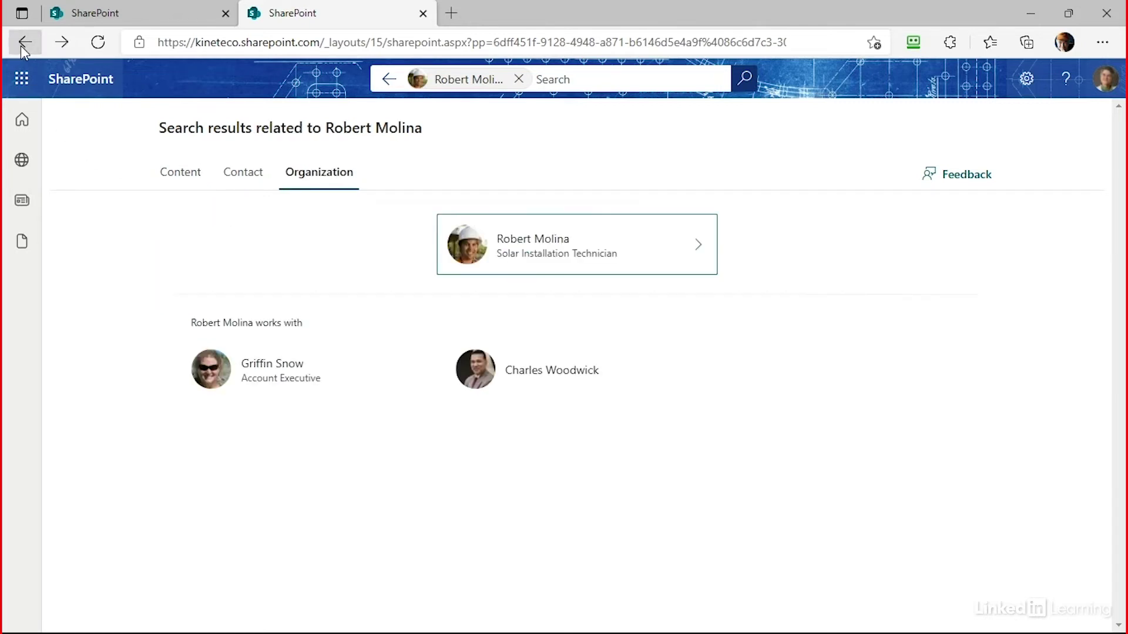
click(21, 46)
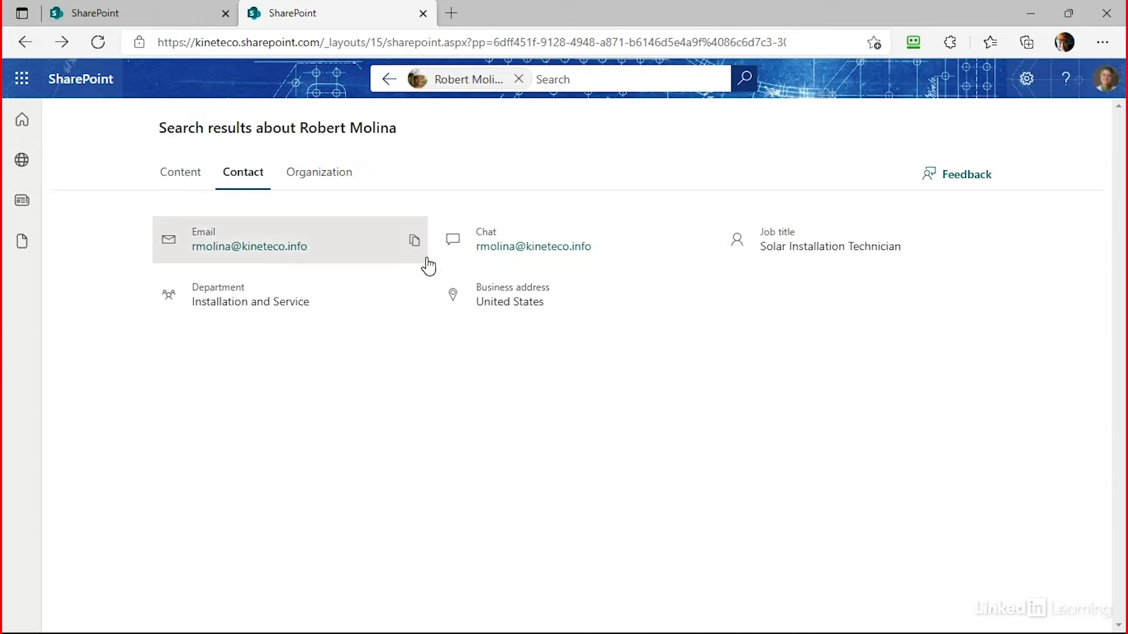
click(518, 79)
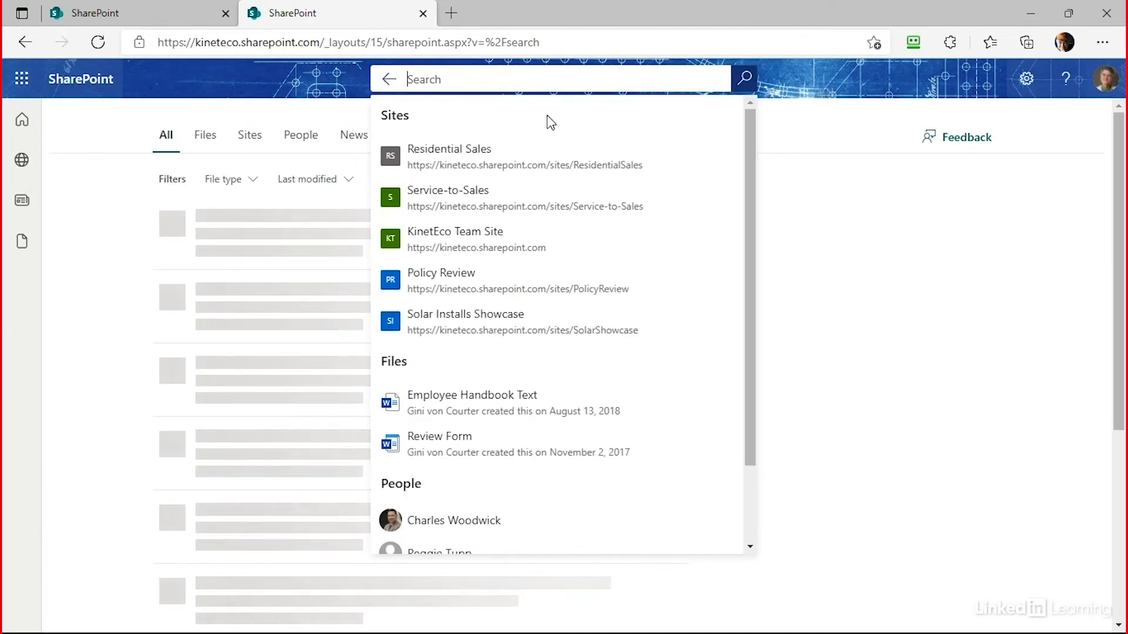
Step: Search all of SharePoint for the employee's surname and look over the full results with the person's profile card
text(molina)
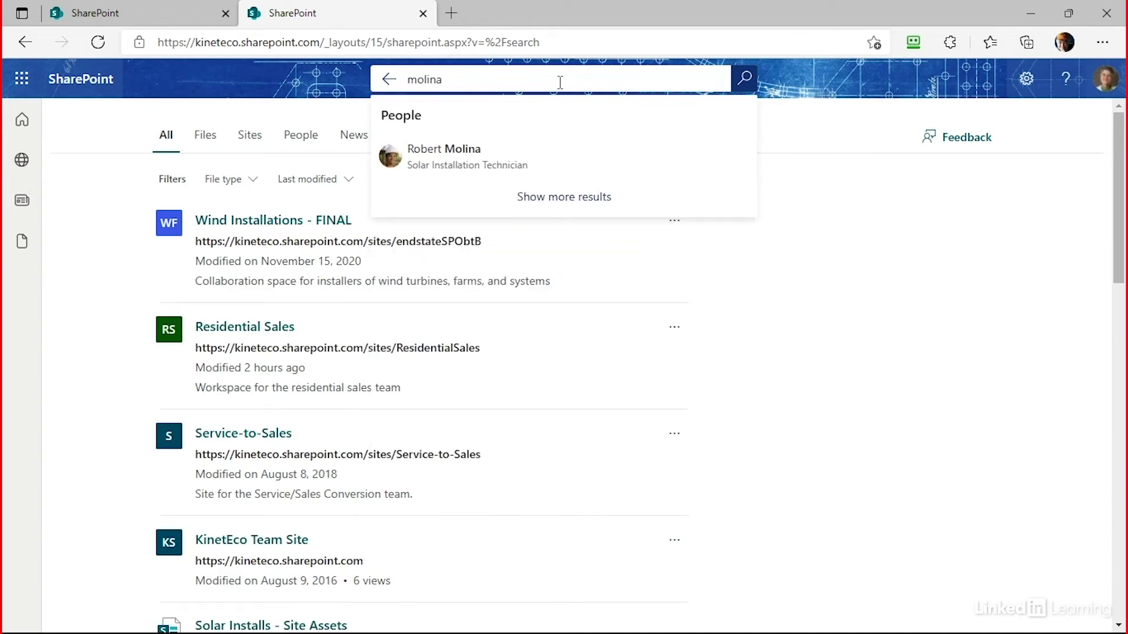
click(573, 196)
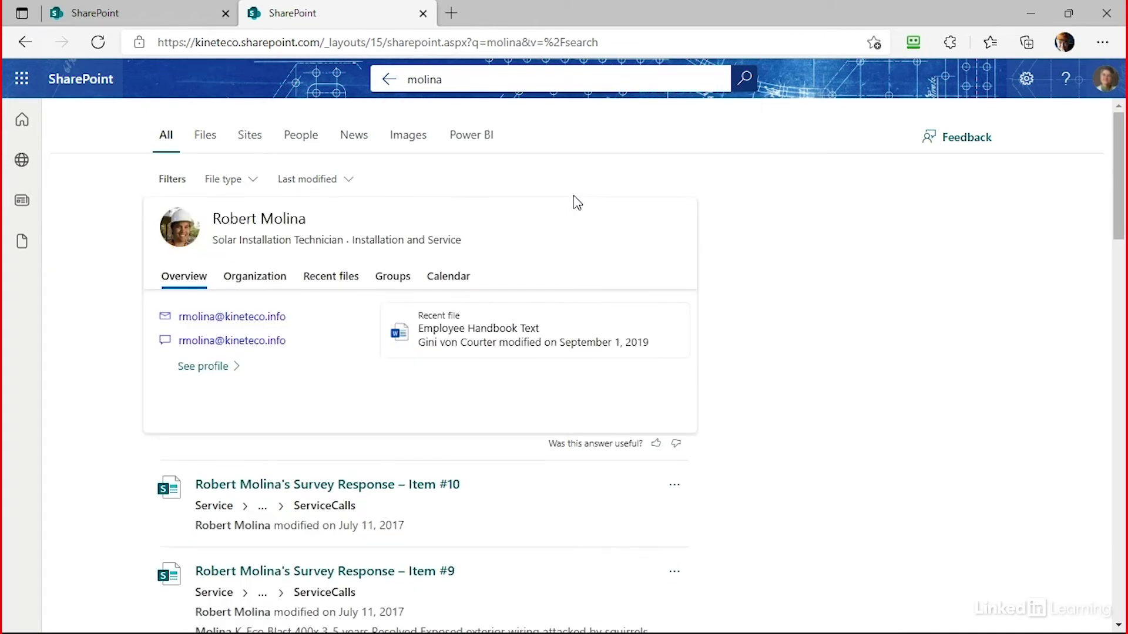
scroll(880, 369, down, 1)
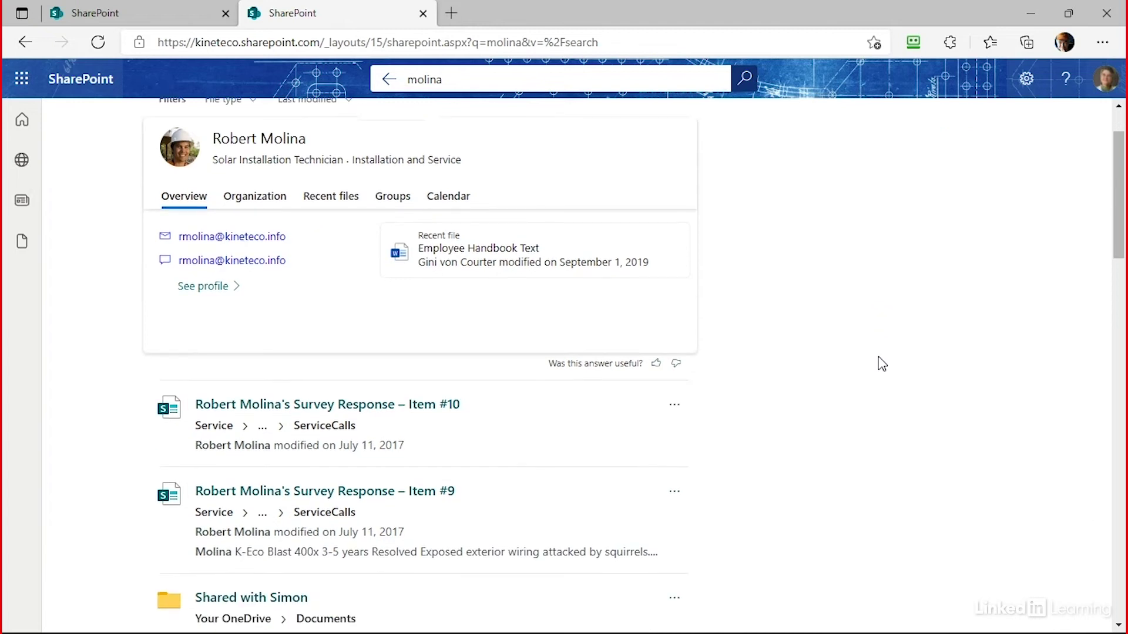
scroll(879, 364, up, 1)
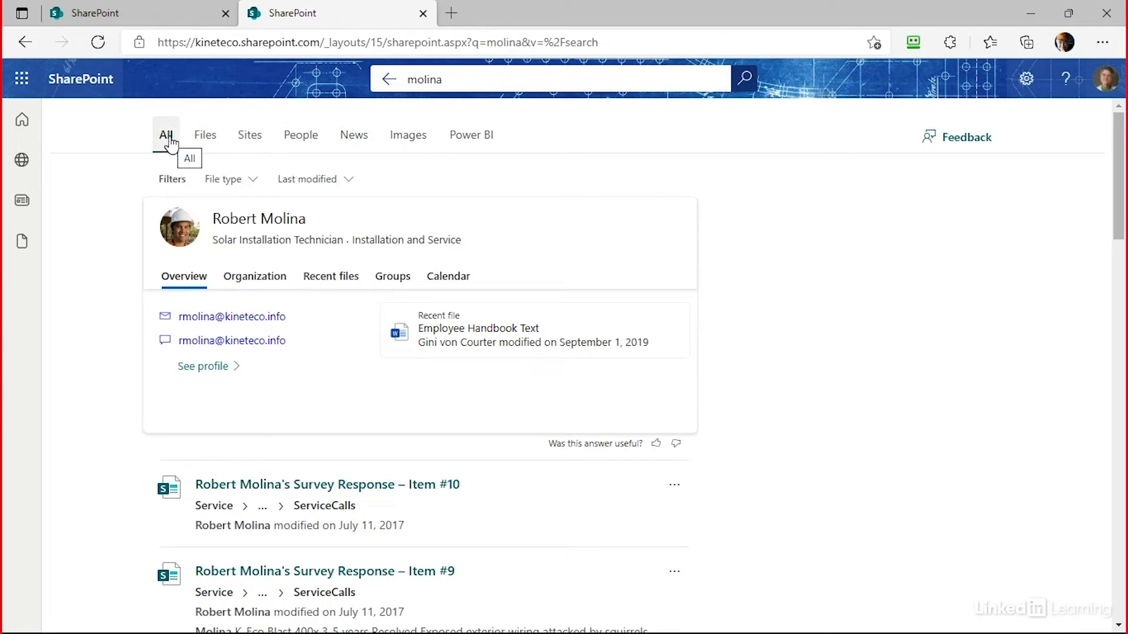
Step: Review the surname results by category: Files, Sites, People, News, Images and Power BI, and return to all results
click(214, 148)
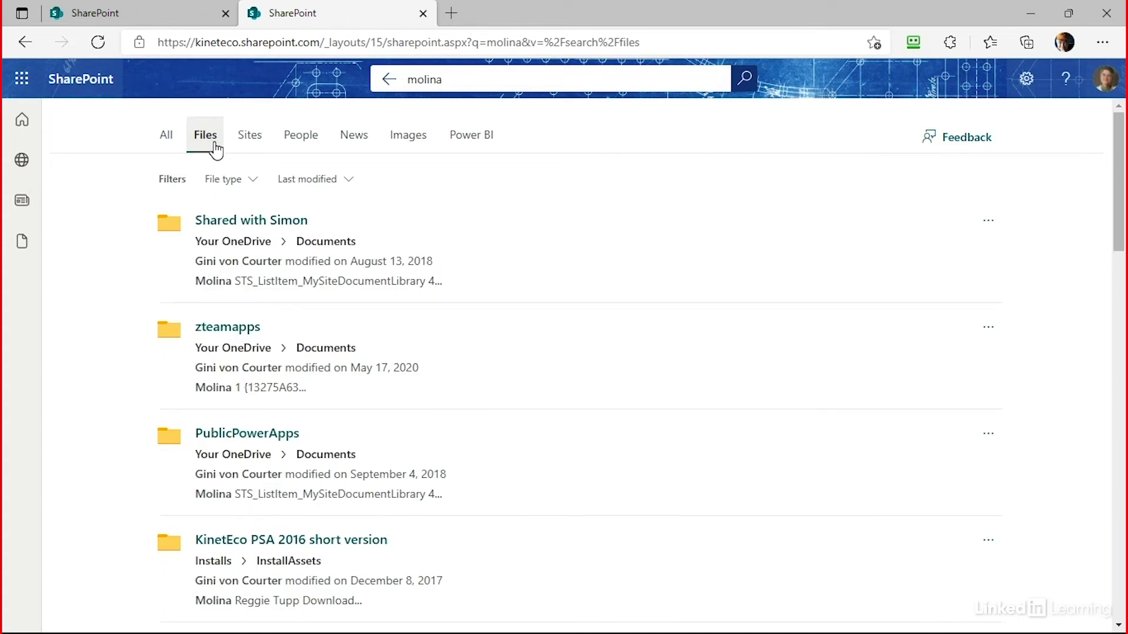
click(248, 144)
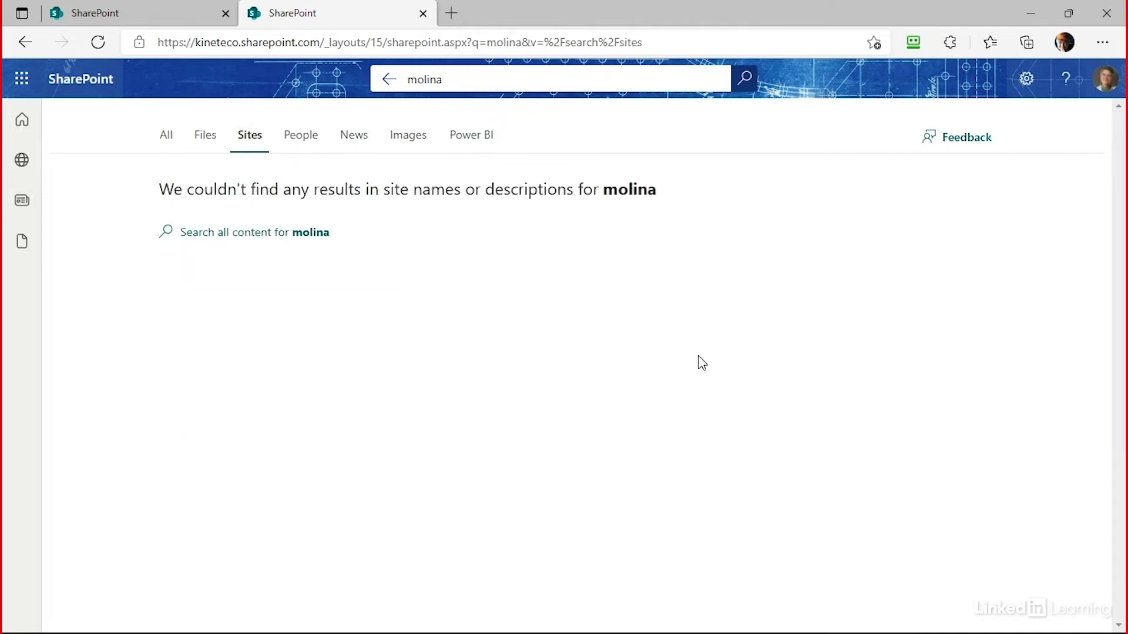
click(294, 142)
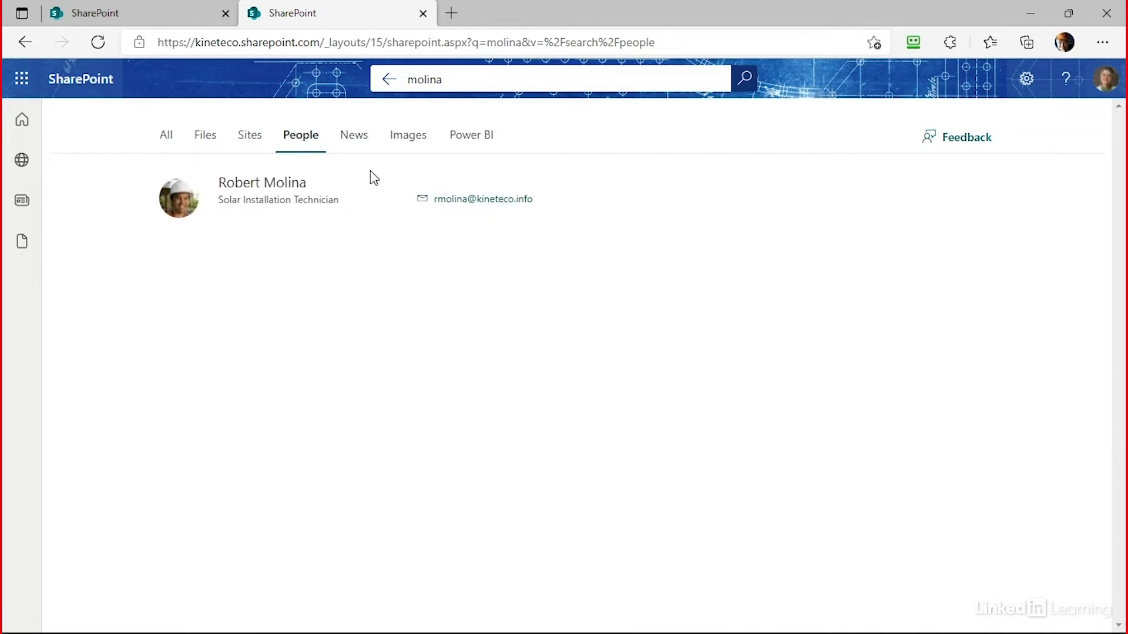
click(362, 147)
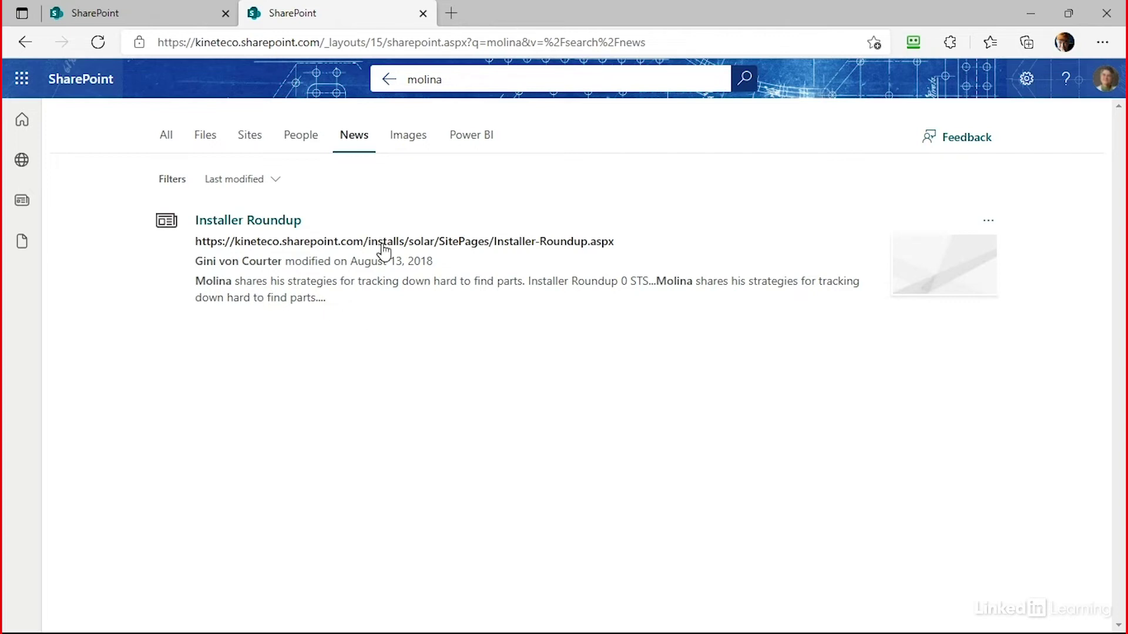
click(415, 145)
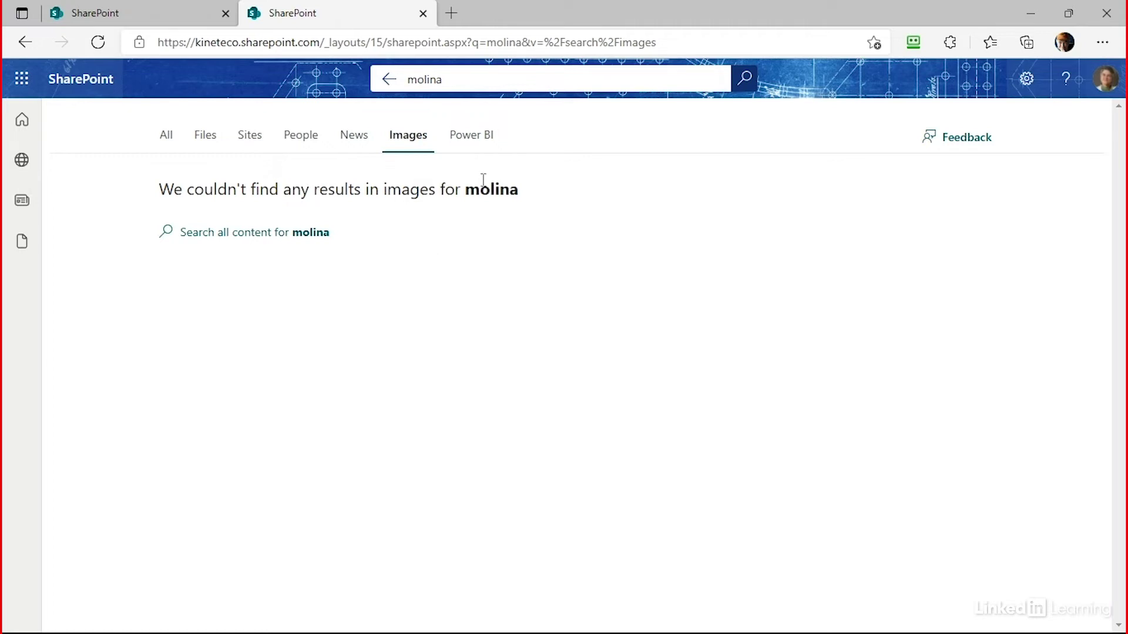
click(477, 146)
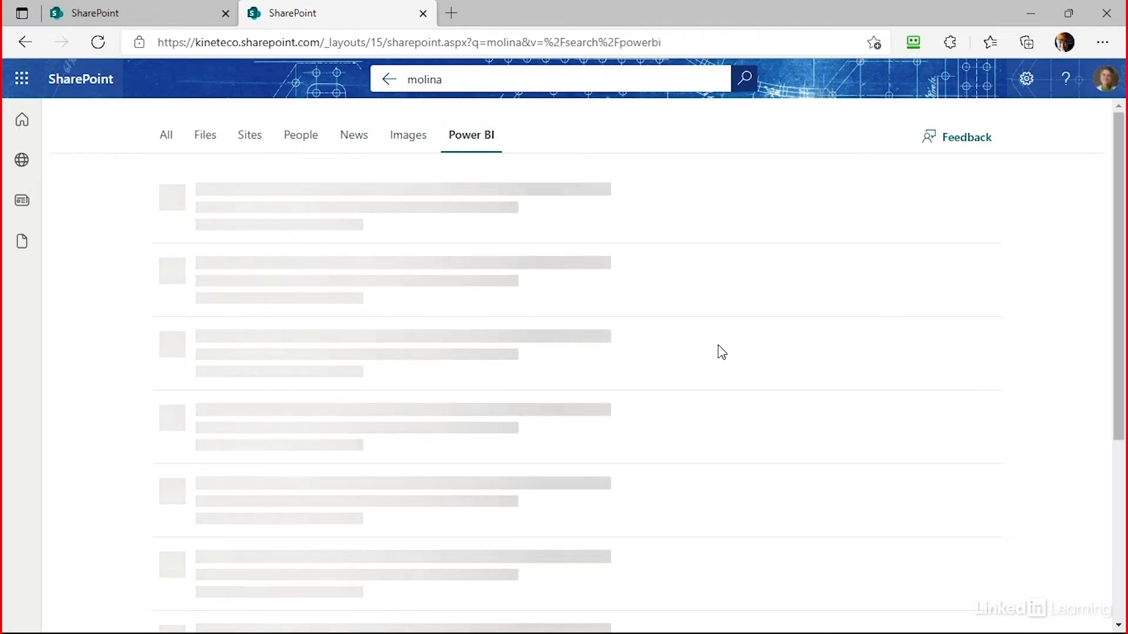
click(166, 136)
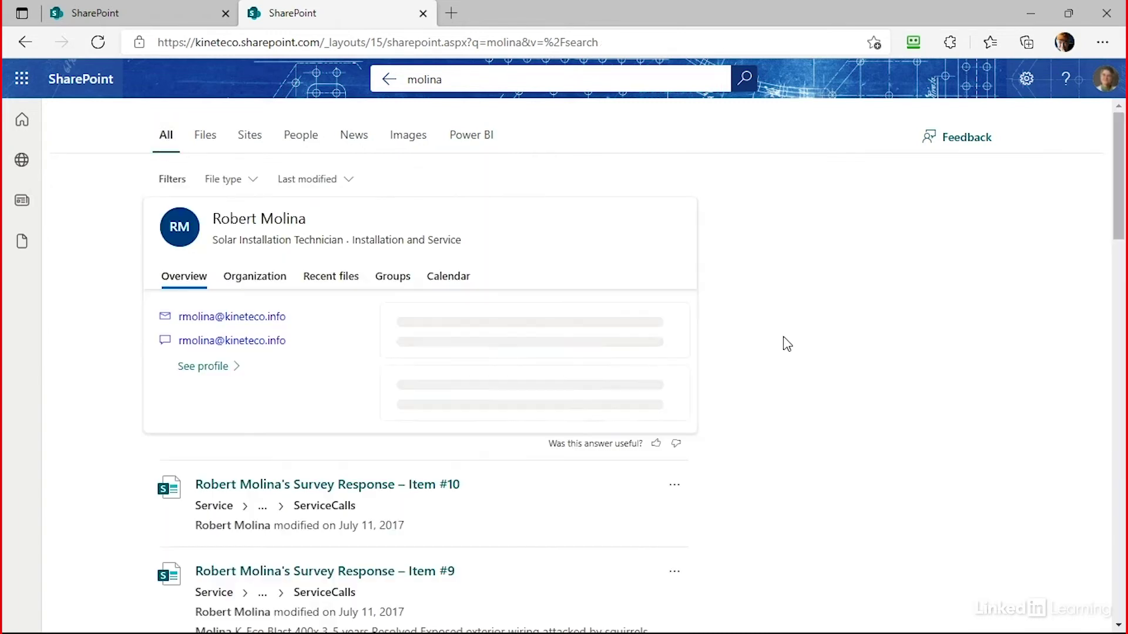
Step: Replace the search term with "residential" and show the full results
click(412, 78)
double_click(423, 79)
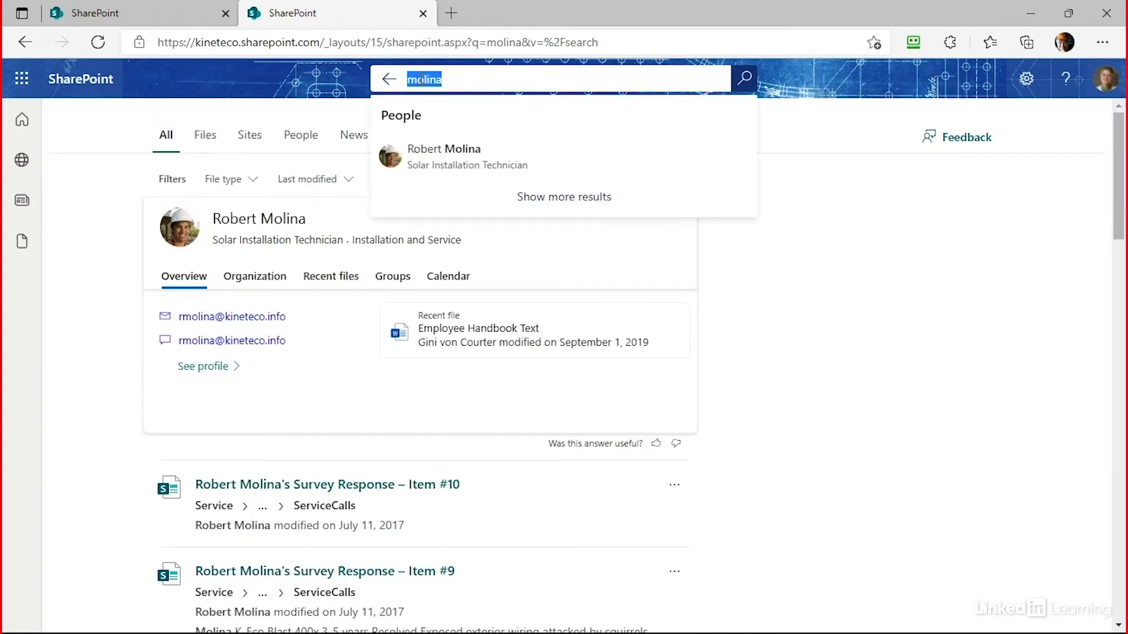
text(residential)
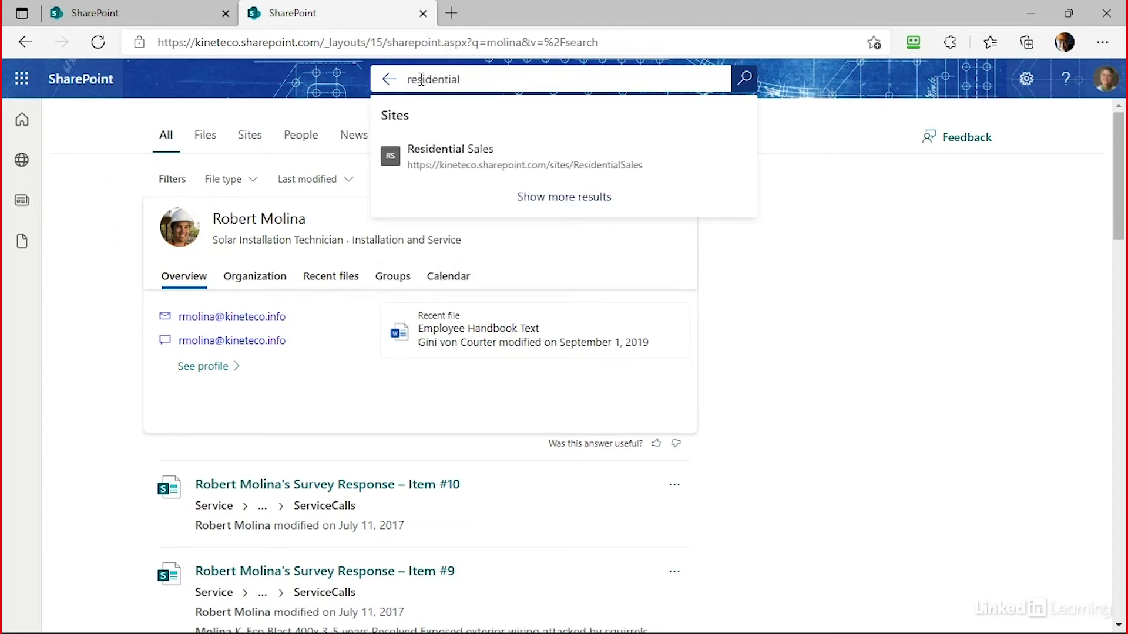
click(586, 205)
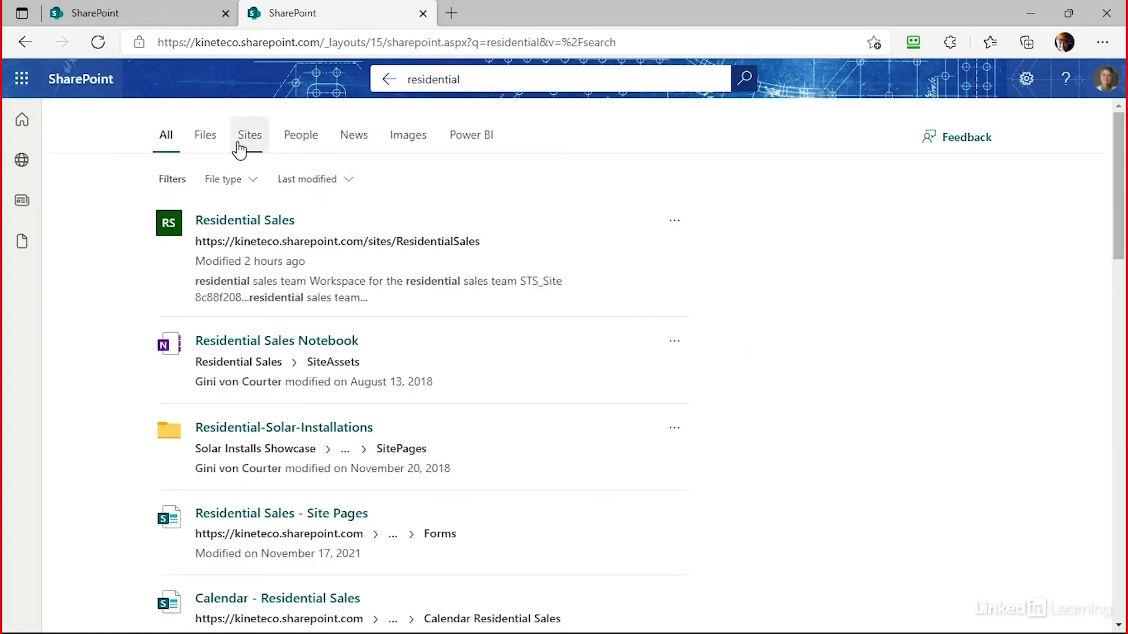
Step: Review the "residential" results for Files, Sites, People, News and Images, and return to all results
click(215, 134)
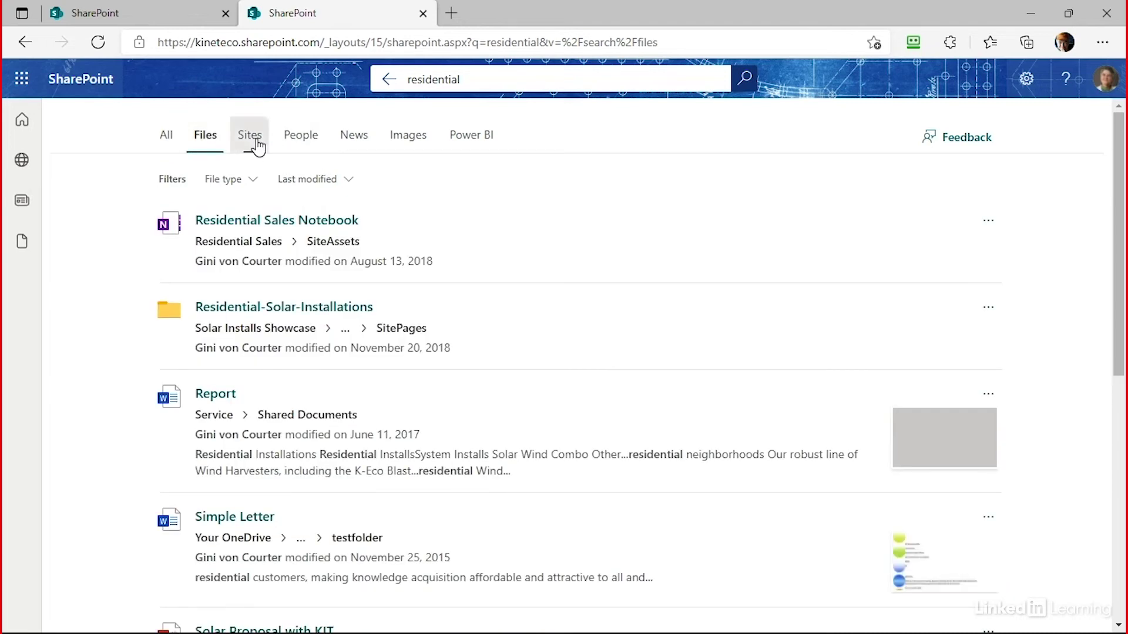
click(253, 140)
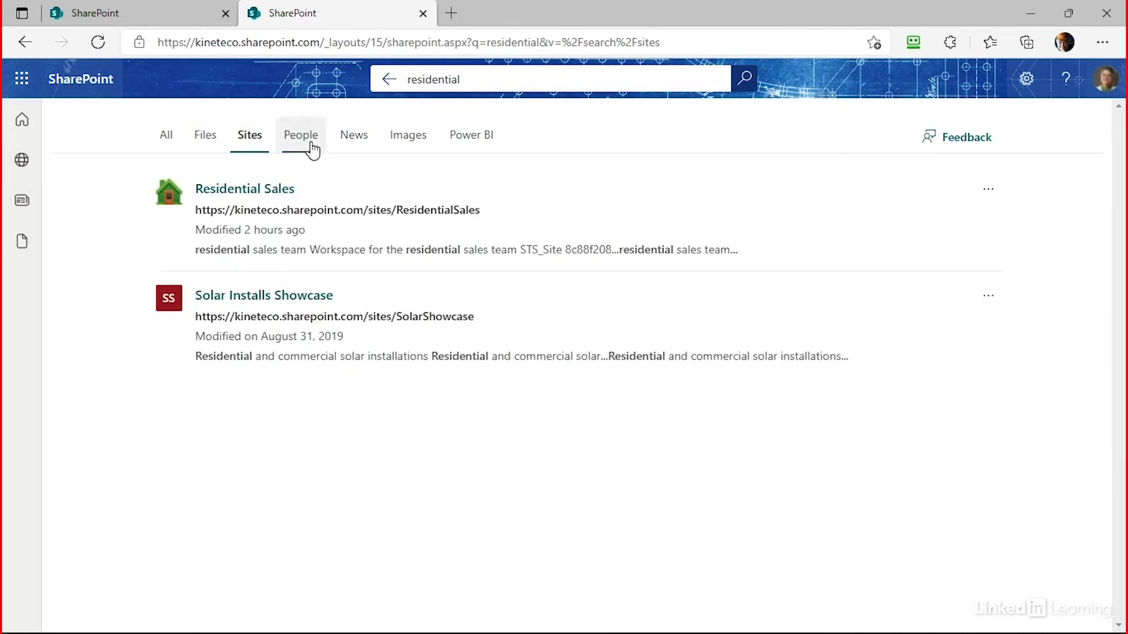
click(312, 147)
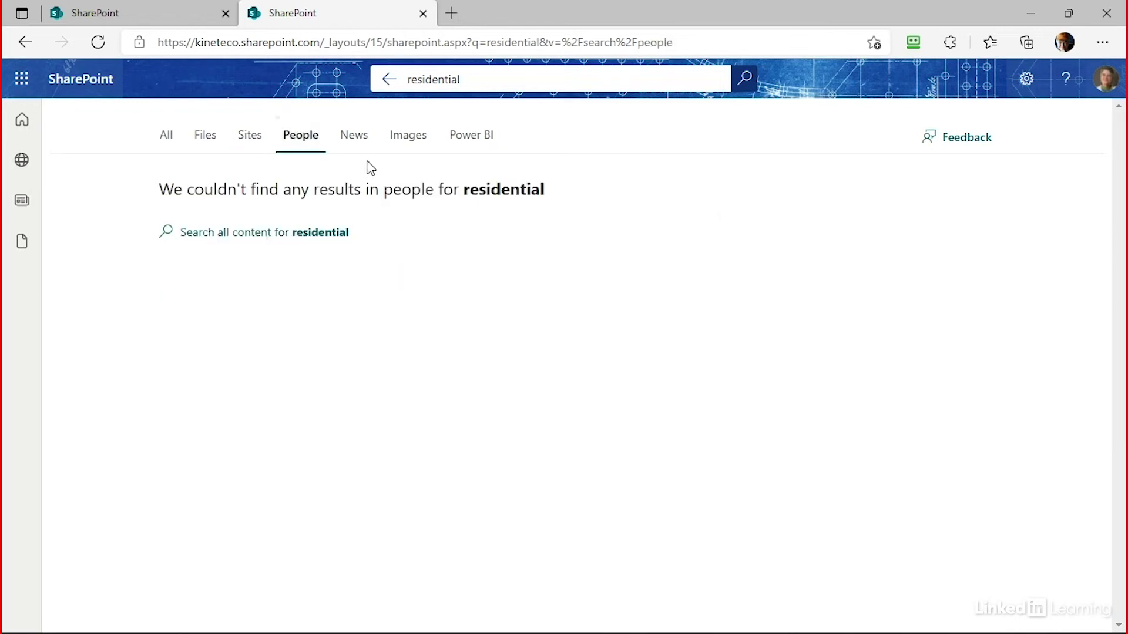
click(354, 144)
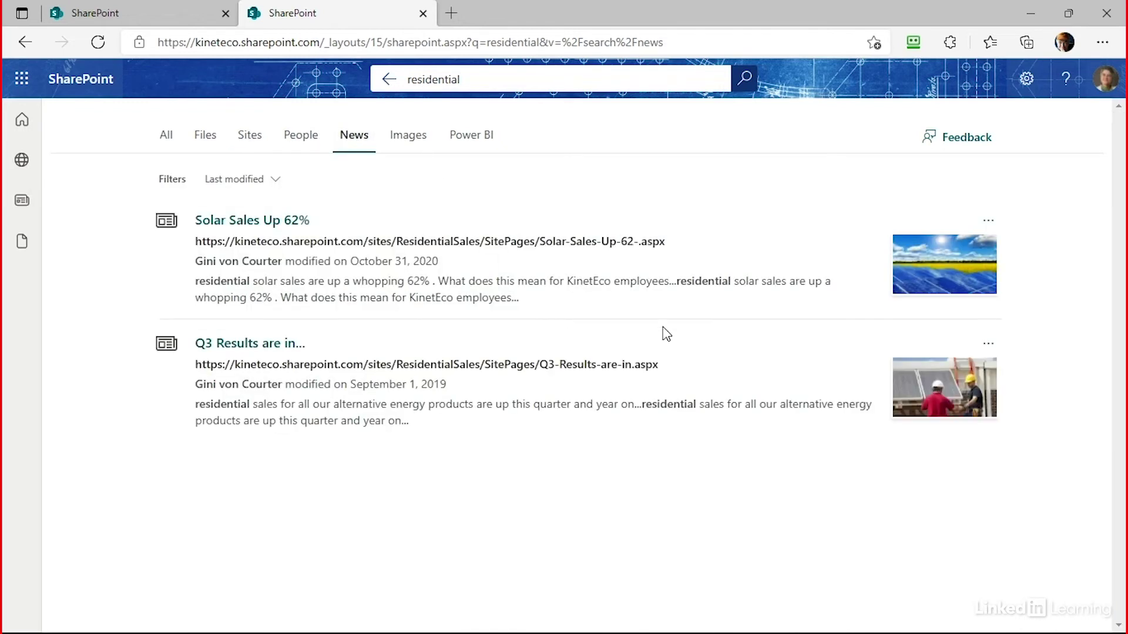
click(421, 149)
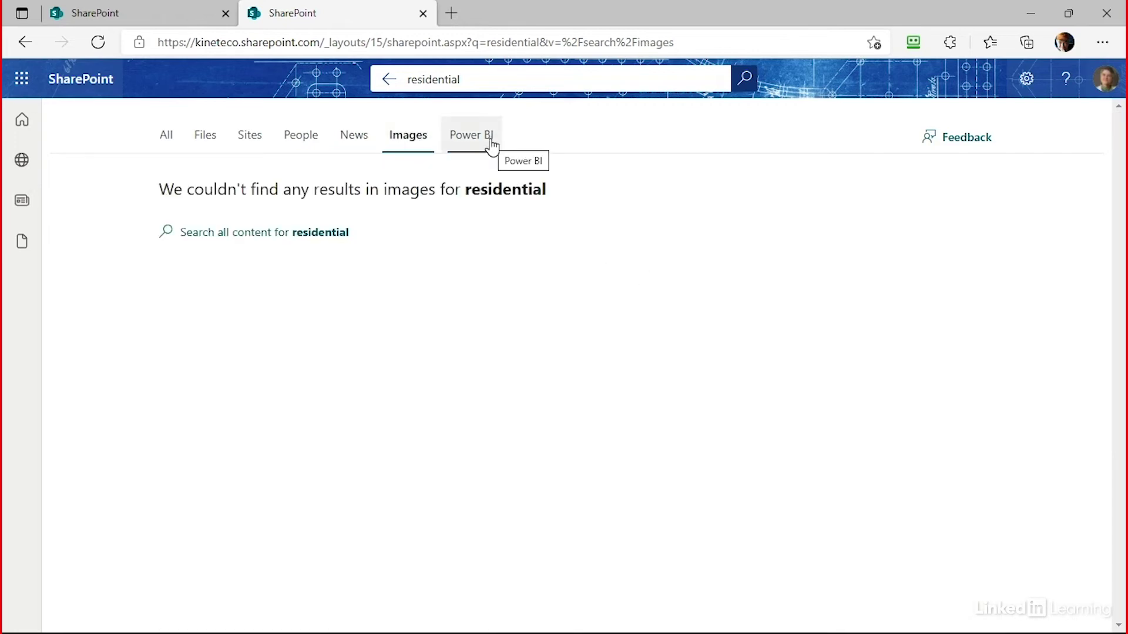
click(167, 138)
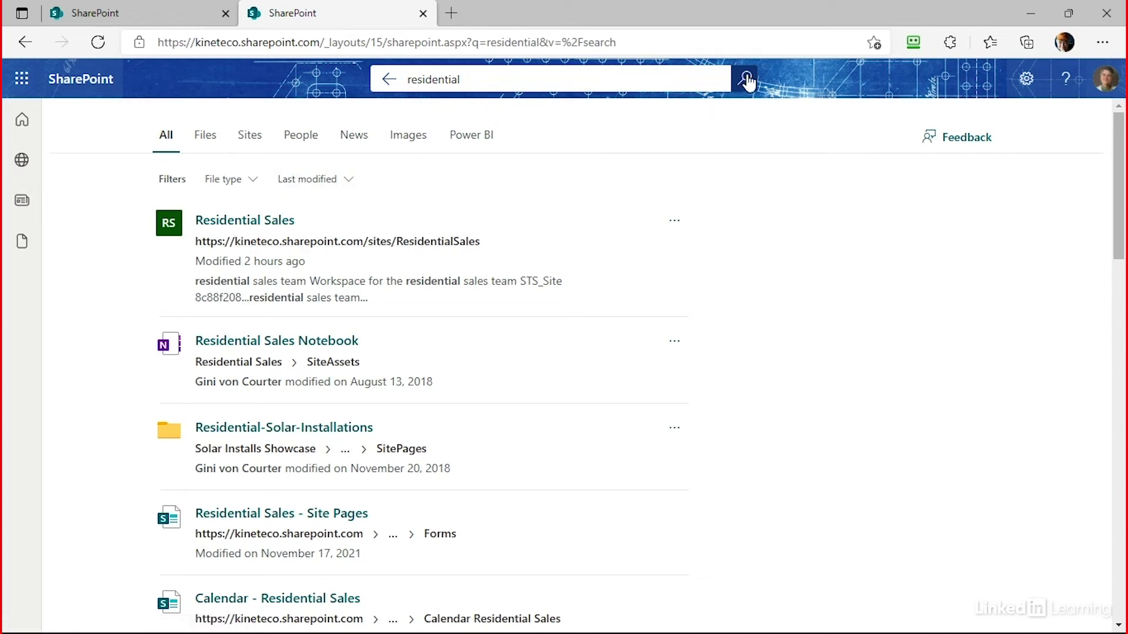
Step: Look through the file results for "residential", view the presentation Solar Proposal with KIT, and close it
click(214, 140)
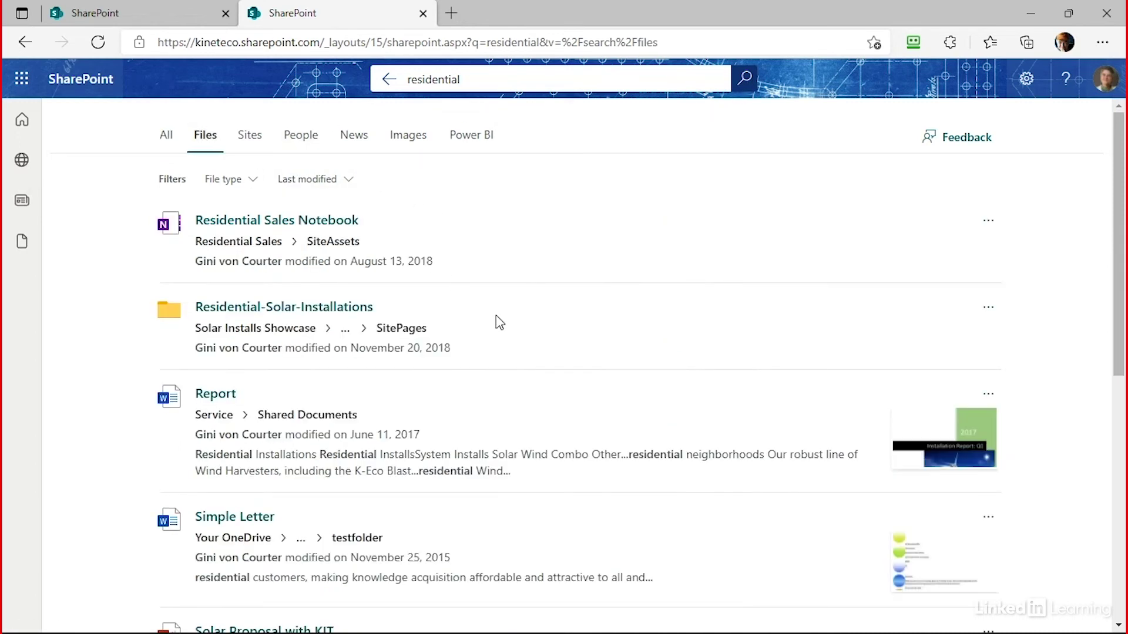
scroll(340, 346, down, 1)
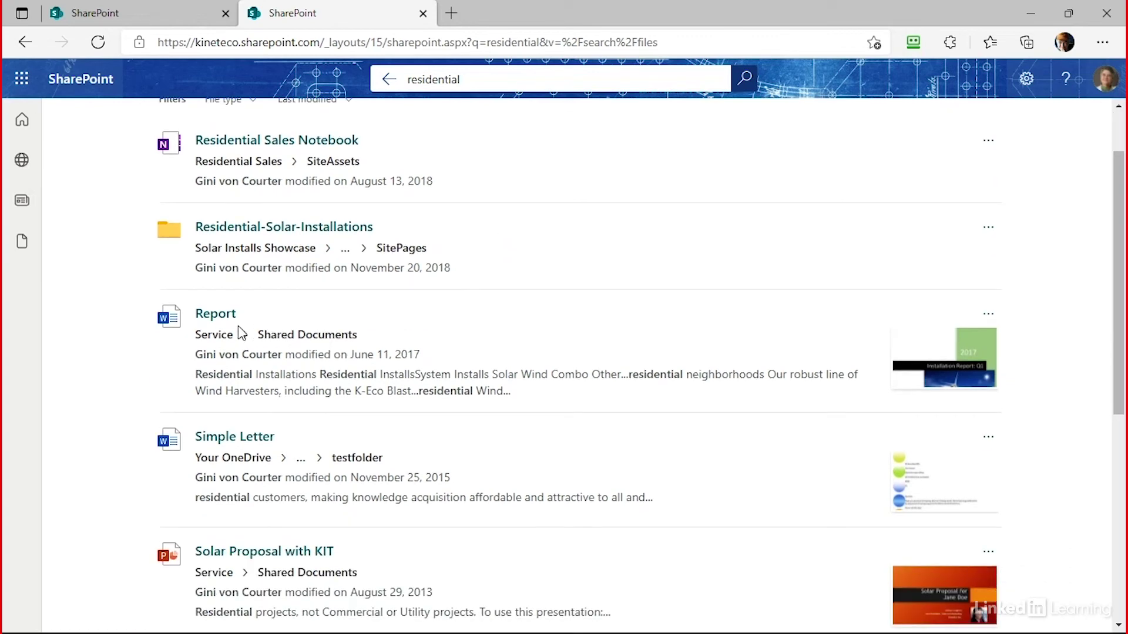
scroll(247, 324, down, 2)
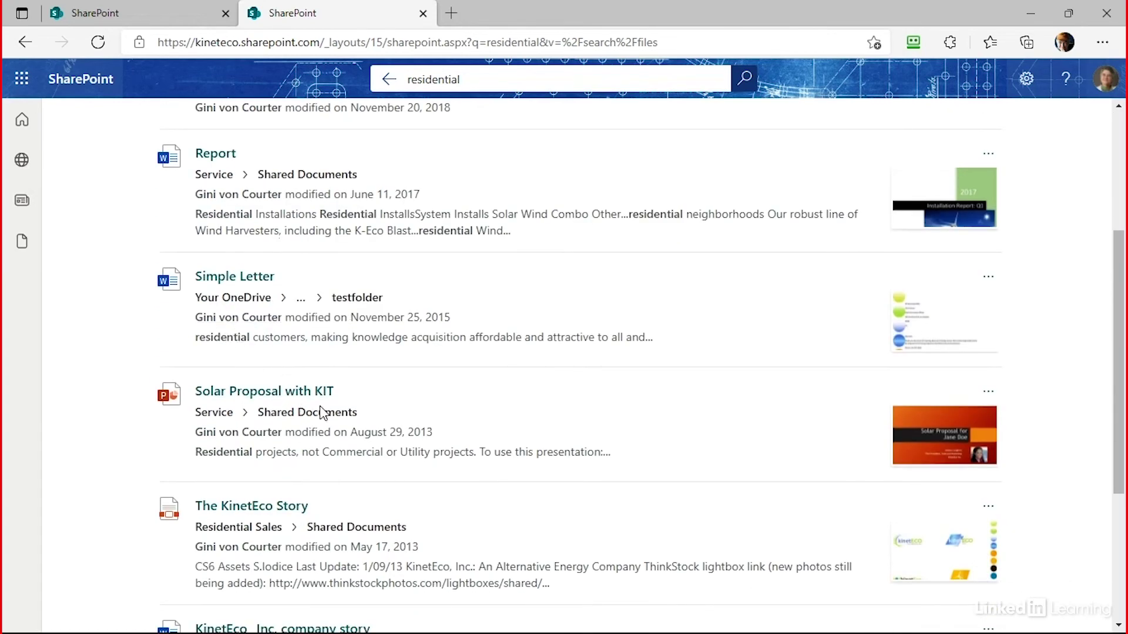
scroll(435, 387, up, 3)
scroll(435, 386, down, 6)
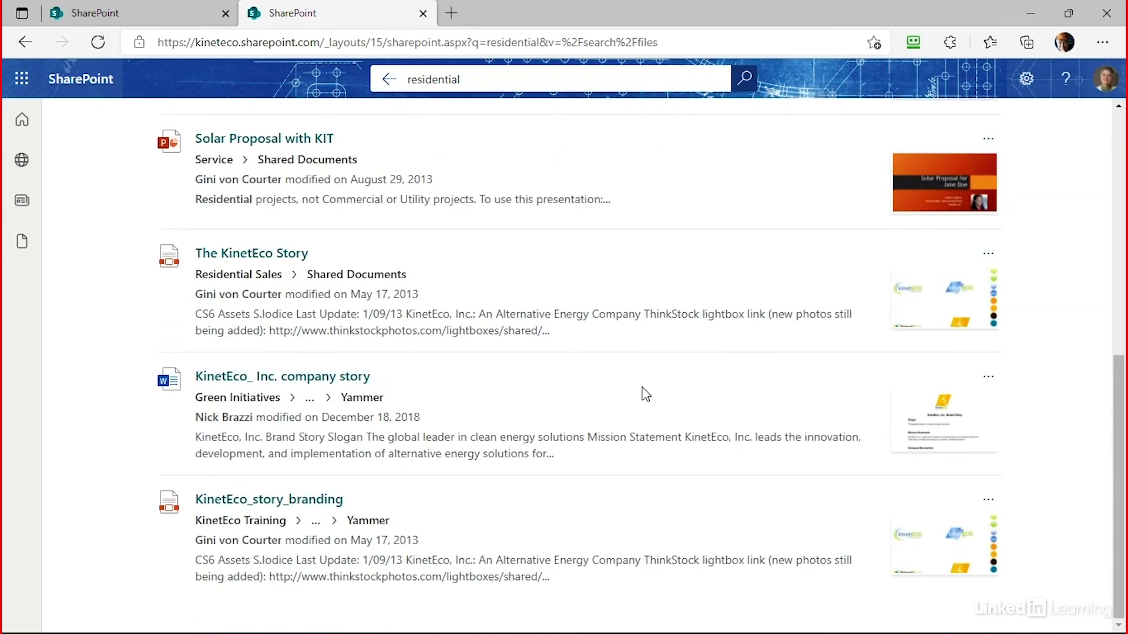
click(292, 141)
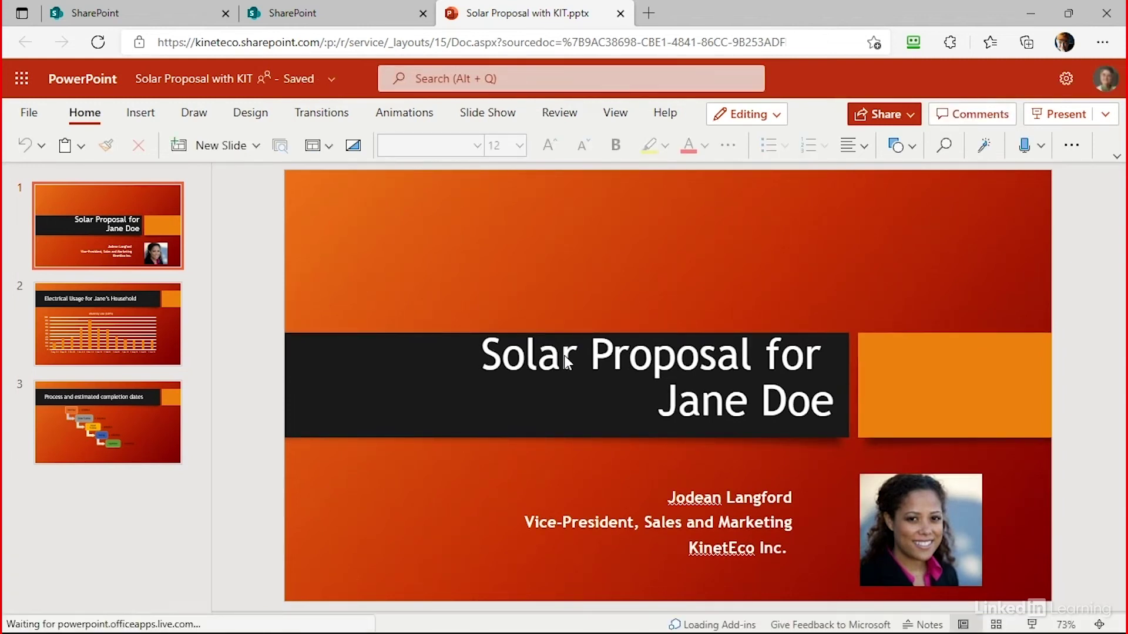
click(620, 12)
Step: Check the search suggestions for "residential" and revisit the Sites and People results
click(490, 77)
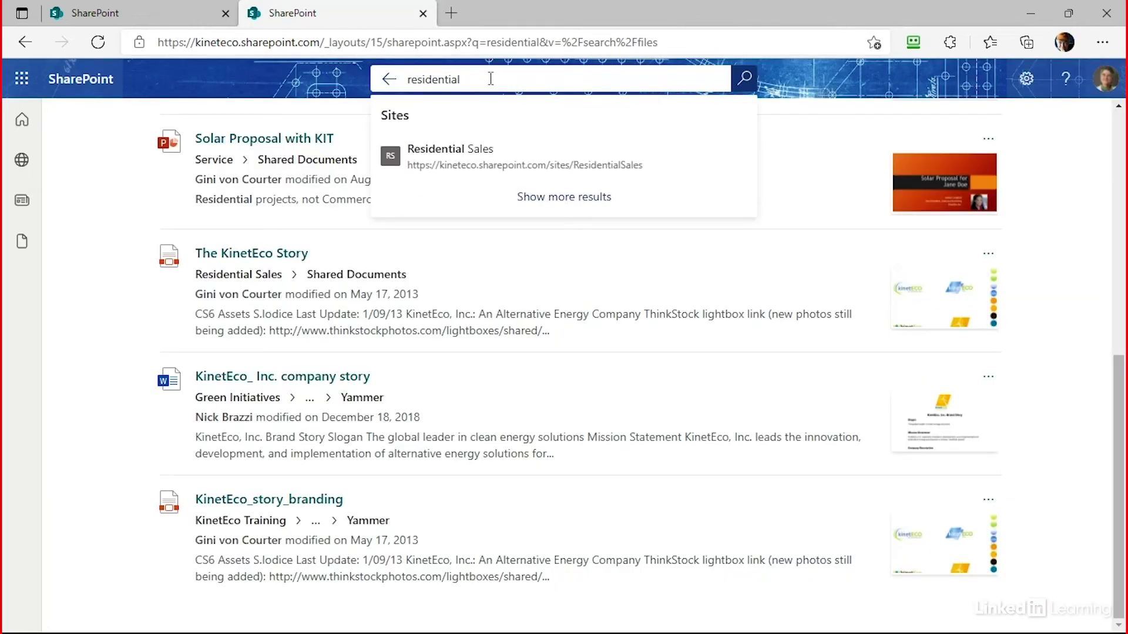
click(1038, 217)
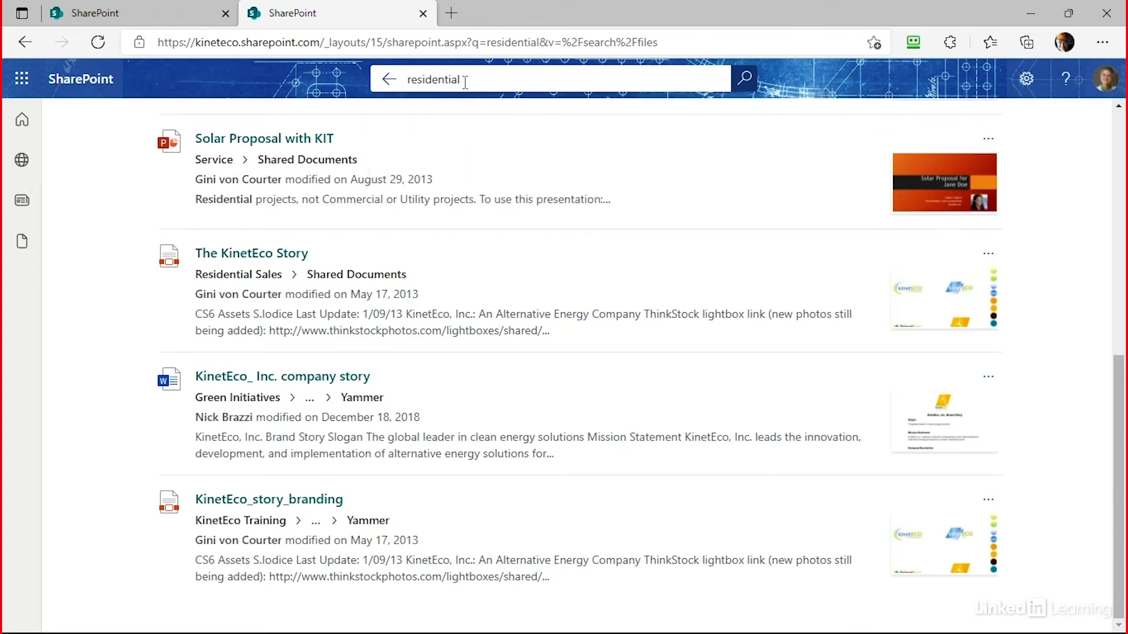
scroll(380, 182, up, 8)
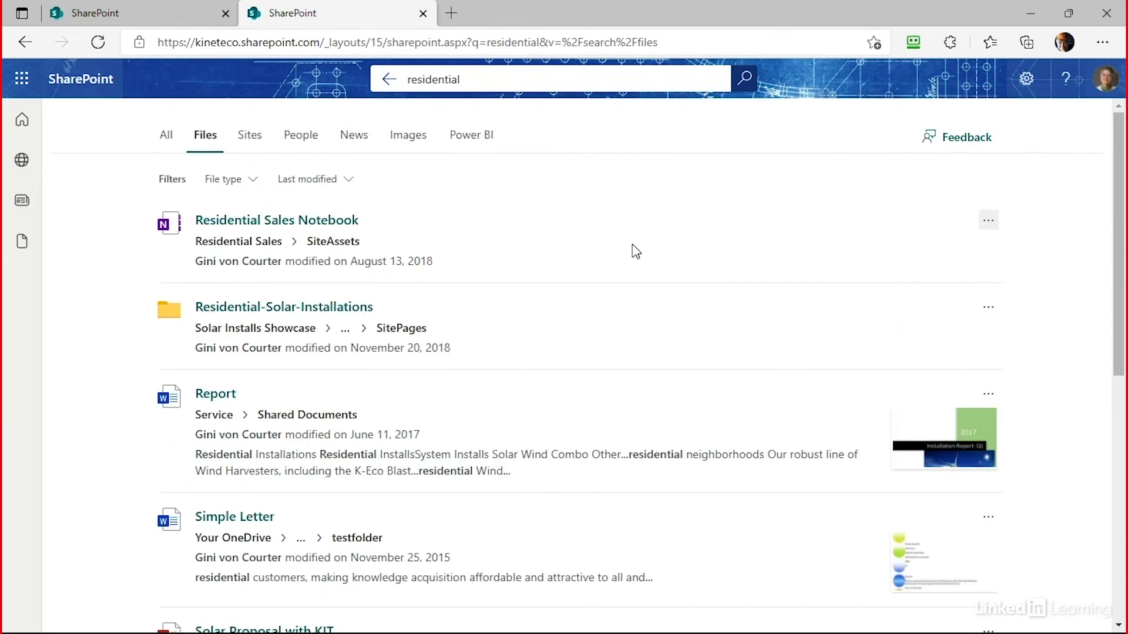
click(256, 141)
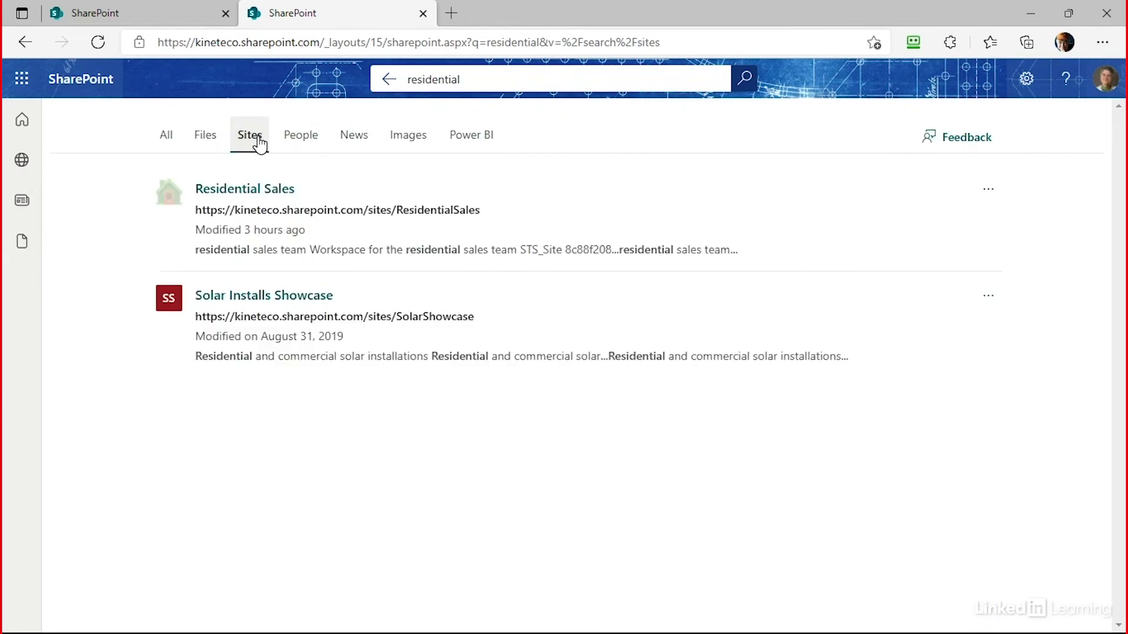
click(295, 144)
click(249, 144)
Step: Filter the "residential" file results to Word documents and check the available last-modified date options
click(204, 141)
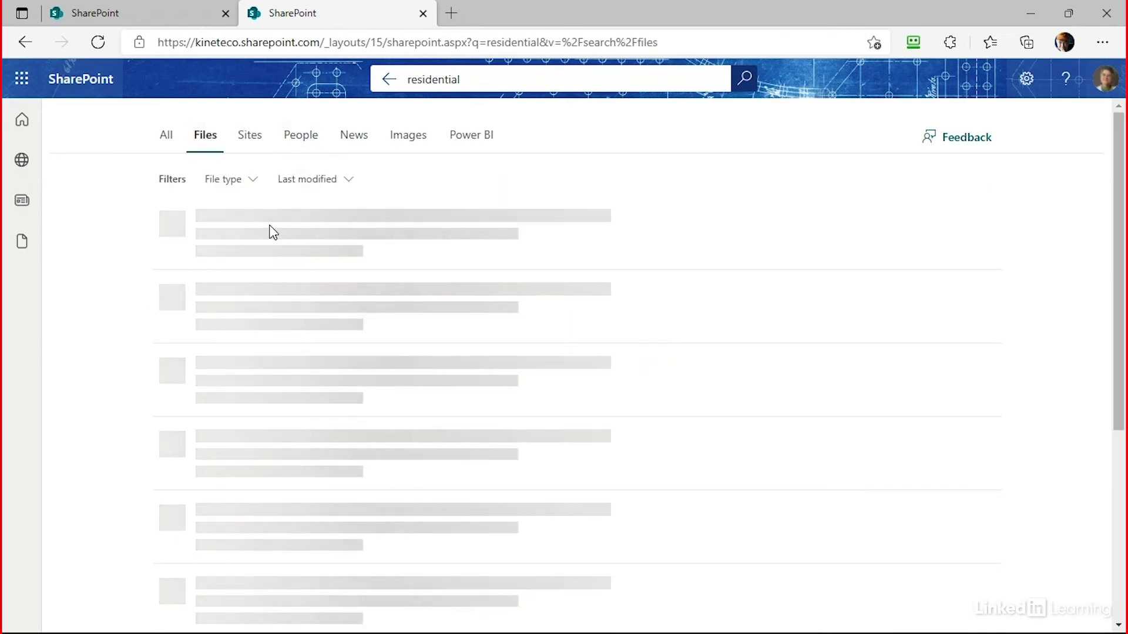
click(252, 180)
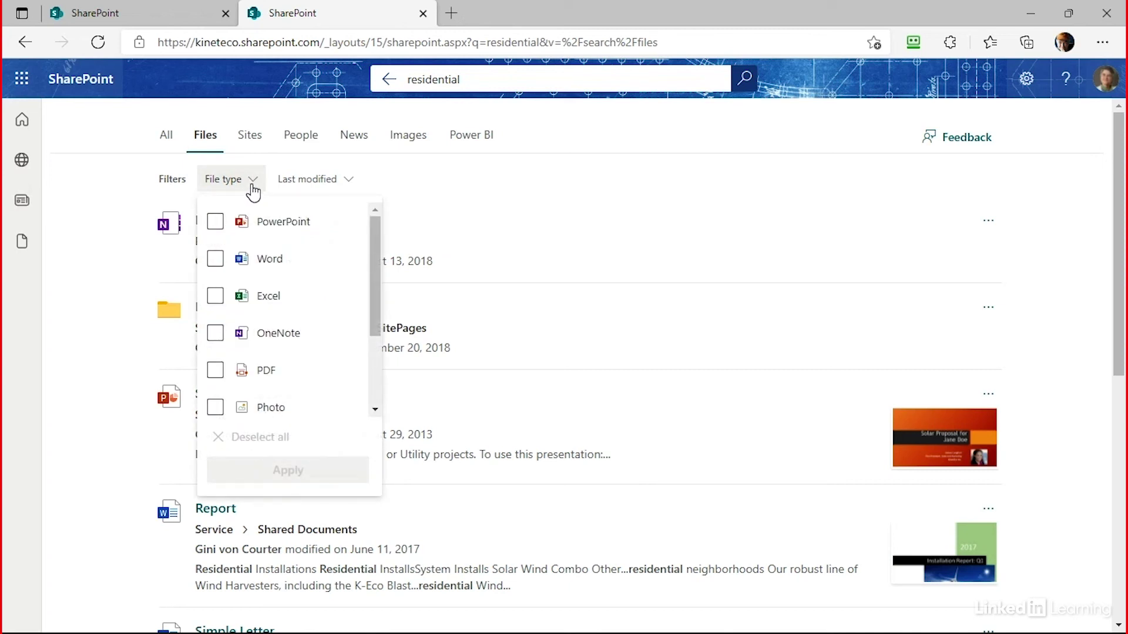
click(211, 261)
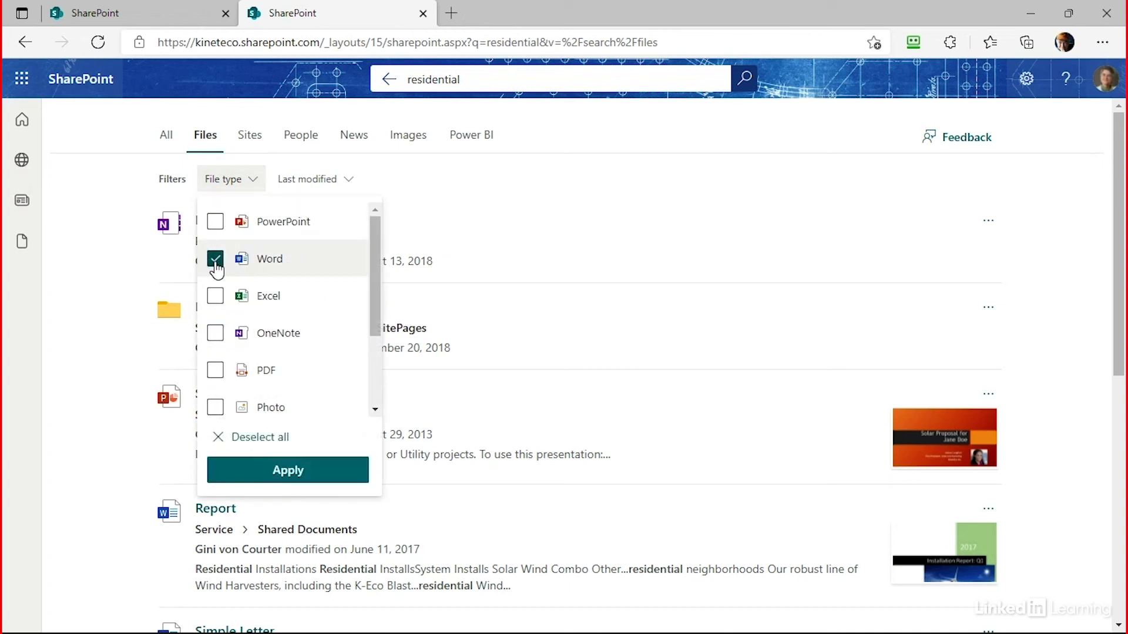
click(314, 475)
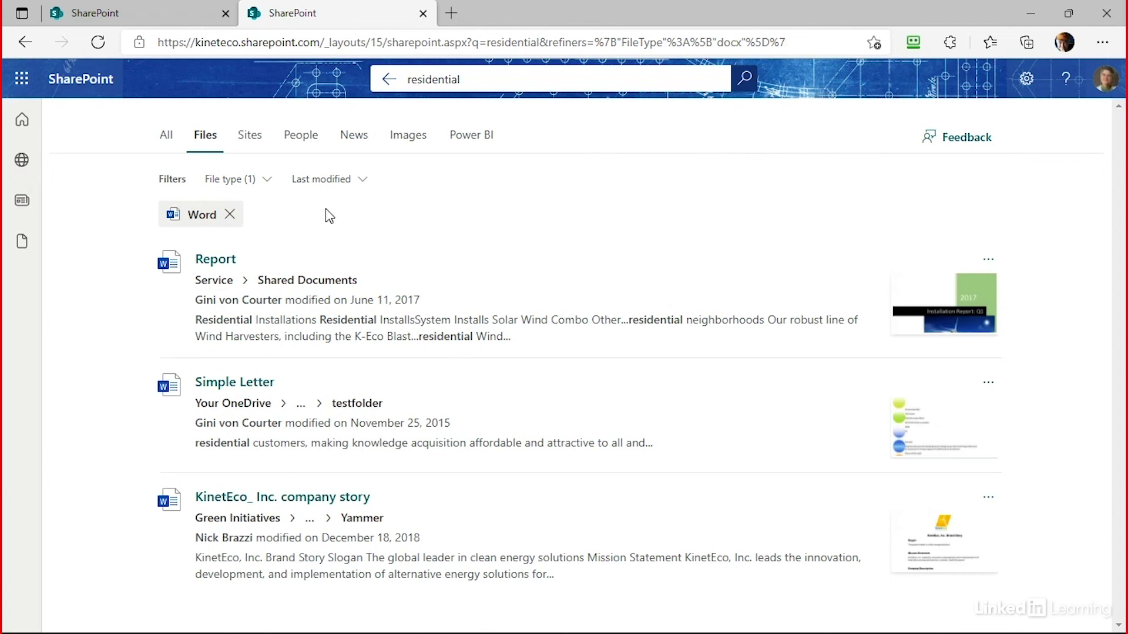
click(365, 183)
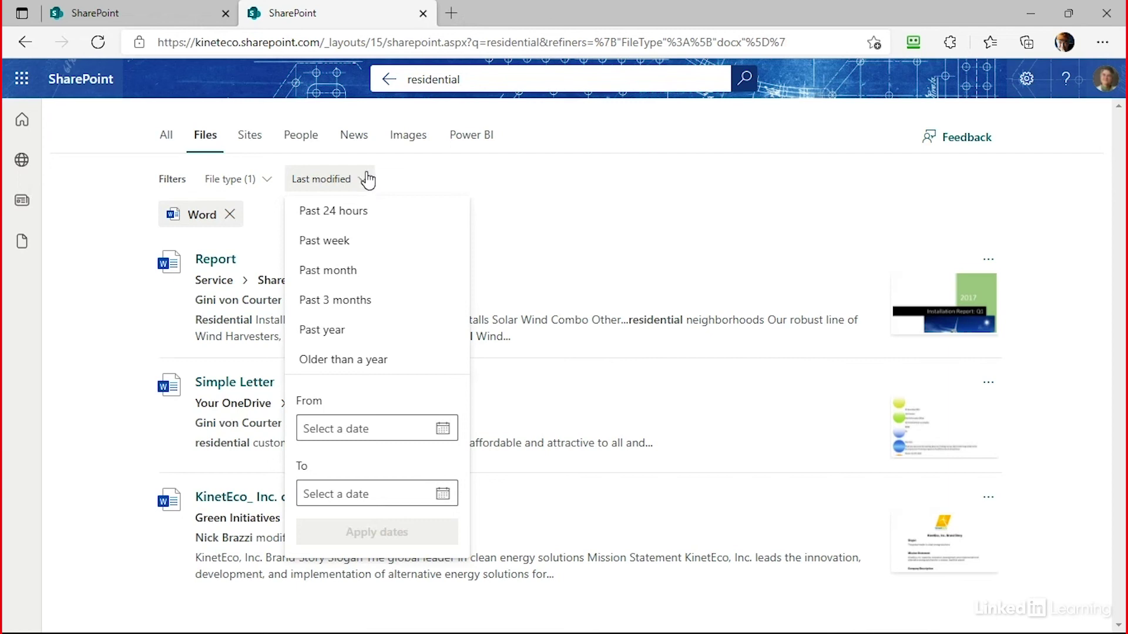
click(569, 224)
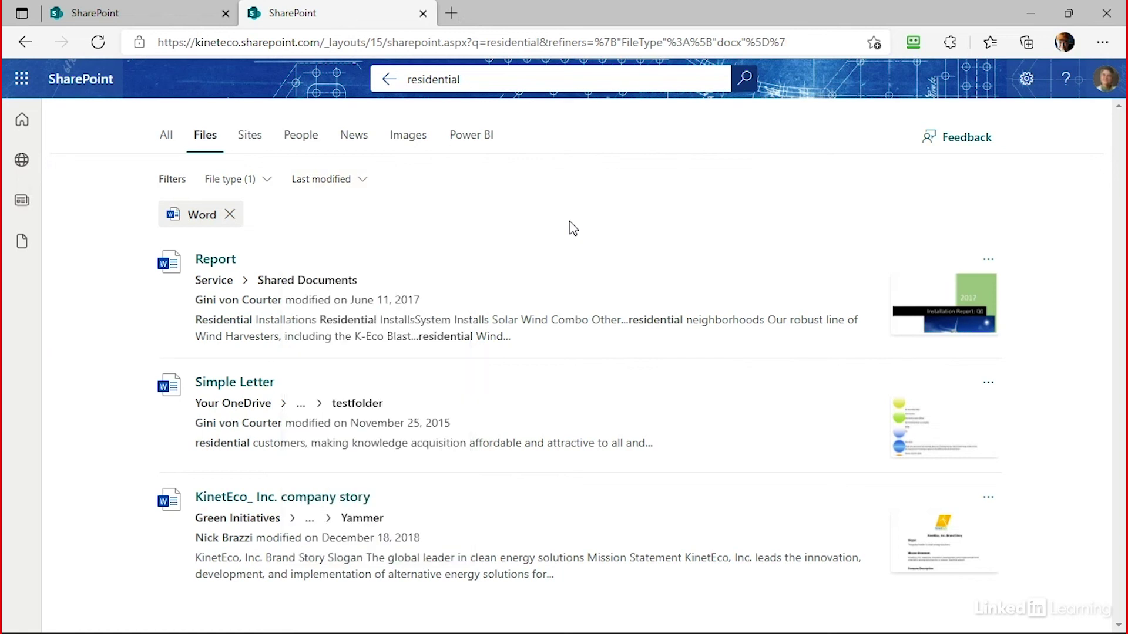